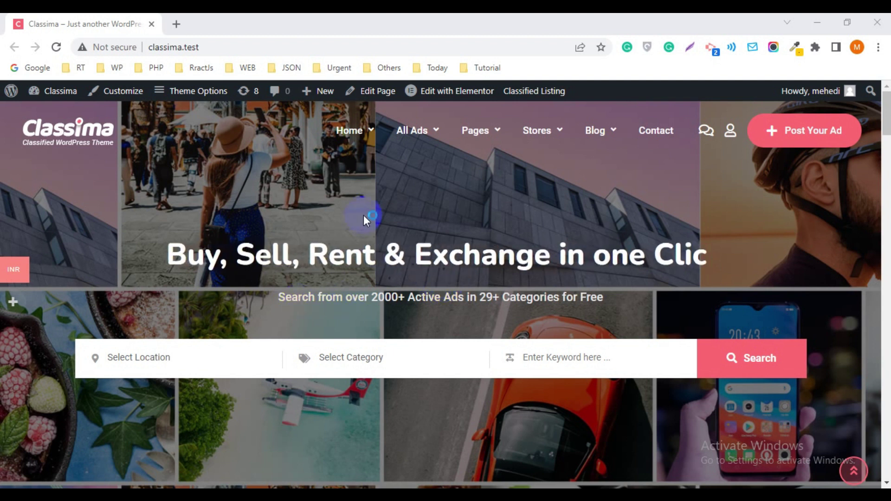
Open My Account from the Classima header icon and scroll through the account dashboard
left_click(735, 136)
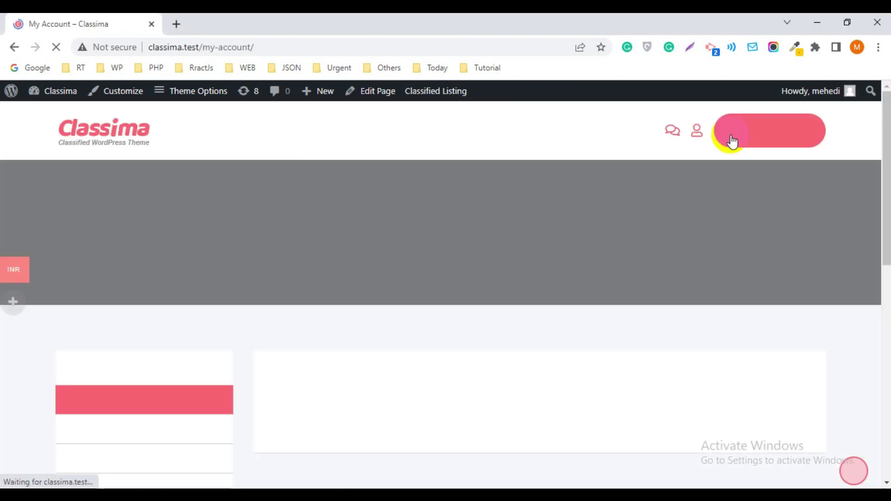
scroll(436, 235, "down", 3)
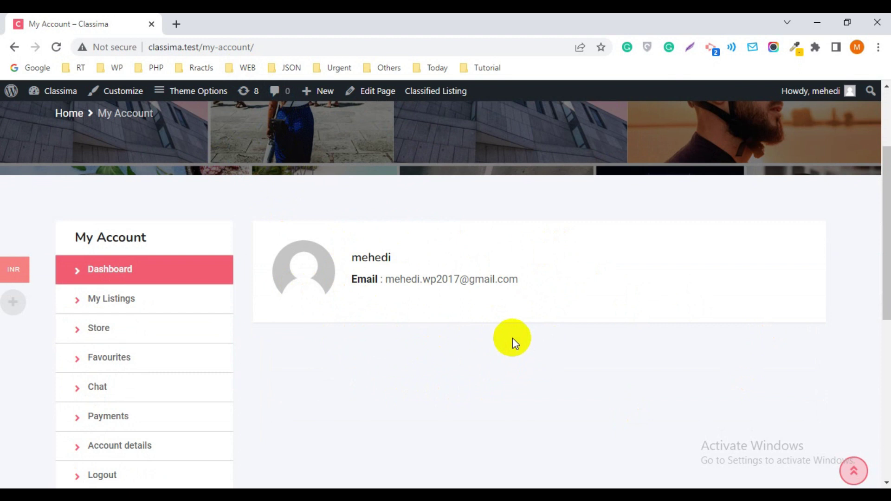
scroll(252, 197, "up", 3)
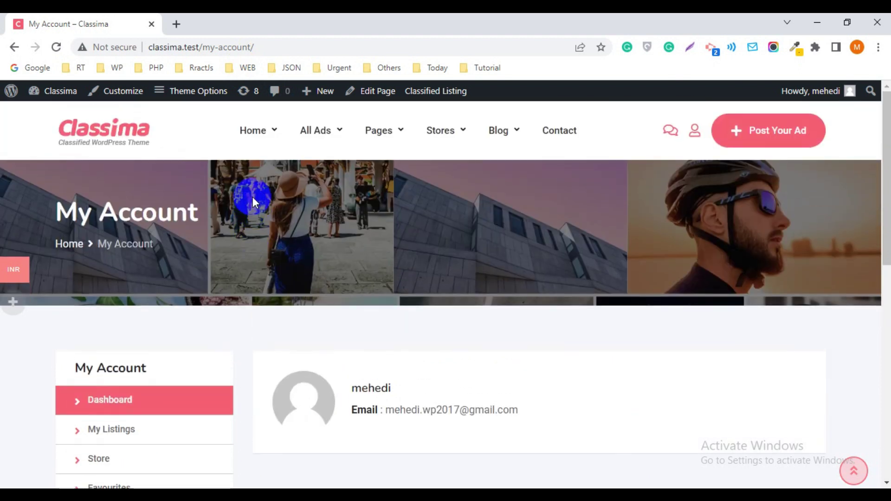
Open the WordPress admin Dashboard in a new tab, moved to the first position, and switch to it
mouse_move(44, 91)
right_click(49, 113)
left_click(102, 117)
left_click(227, 21)
left_click_drag(227, 21, 135, 24)
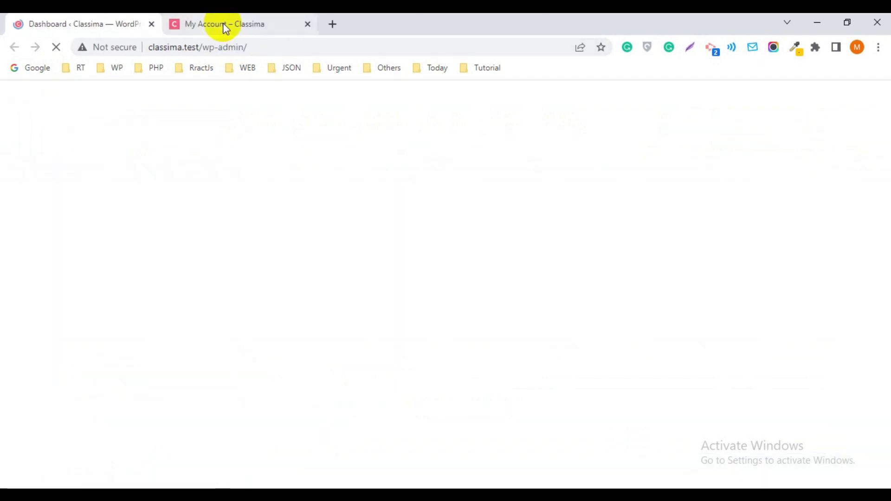
left_click(224, 24)
left_click(112, 23)
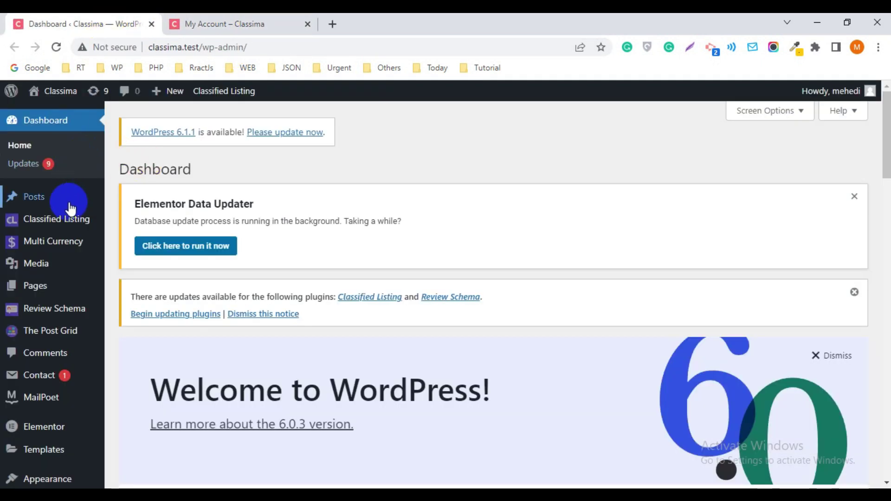
mouse_move(48, 220)
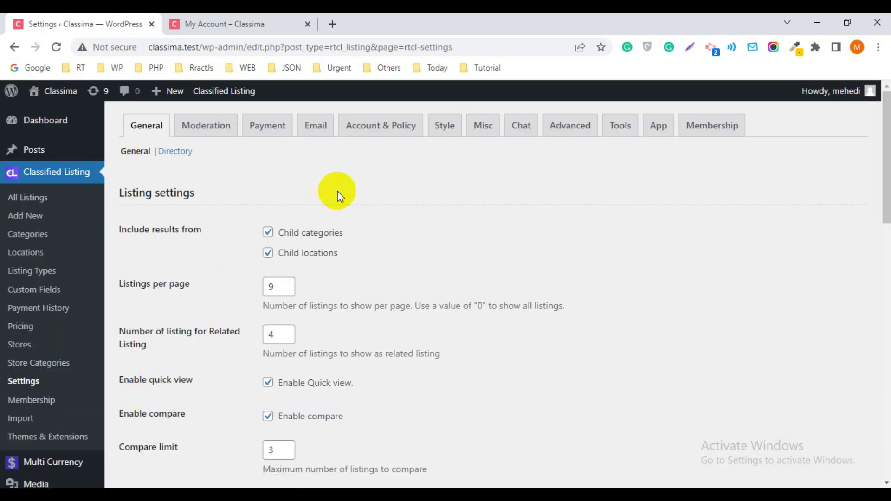
Tick Membership Enable in the Classified Listing Membership settings and save the changes
left_click(715, 130)
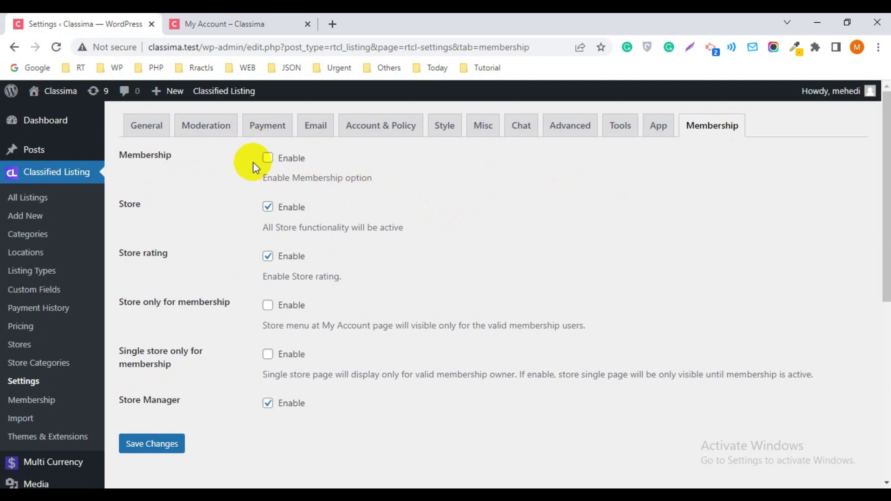
left_click(268, 159)
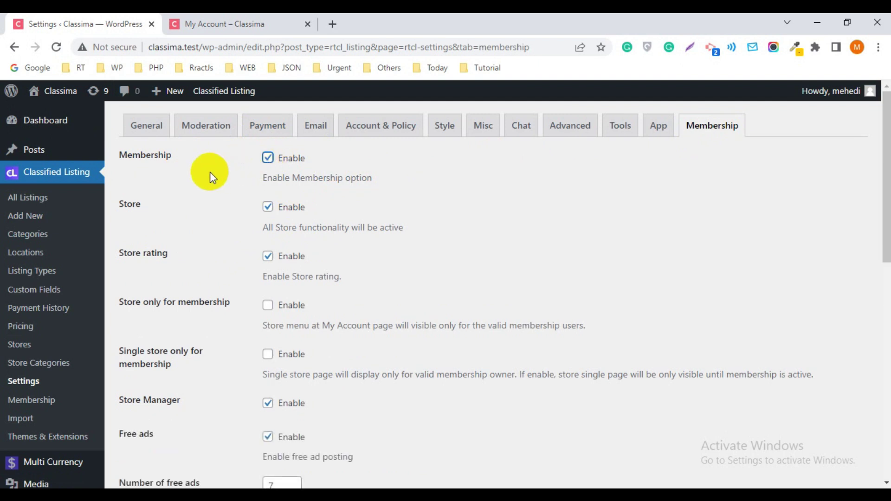
scroll(204, 230, "down", 15)
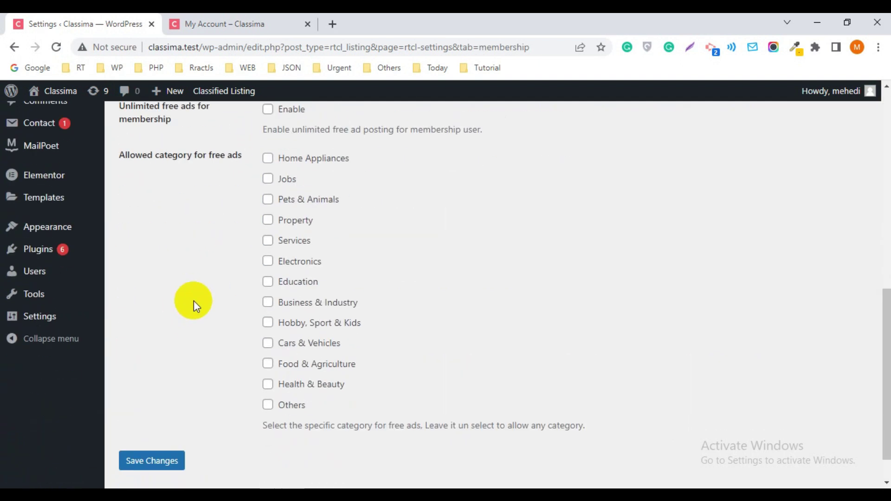
left_click(154, 431)
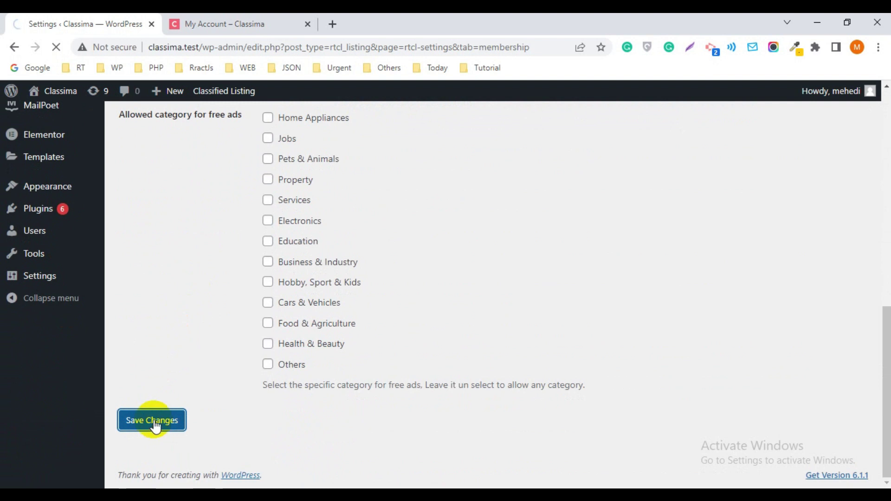
left_click(225, 24)
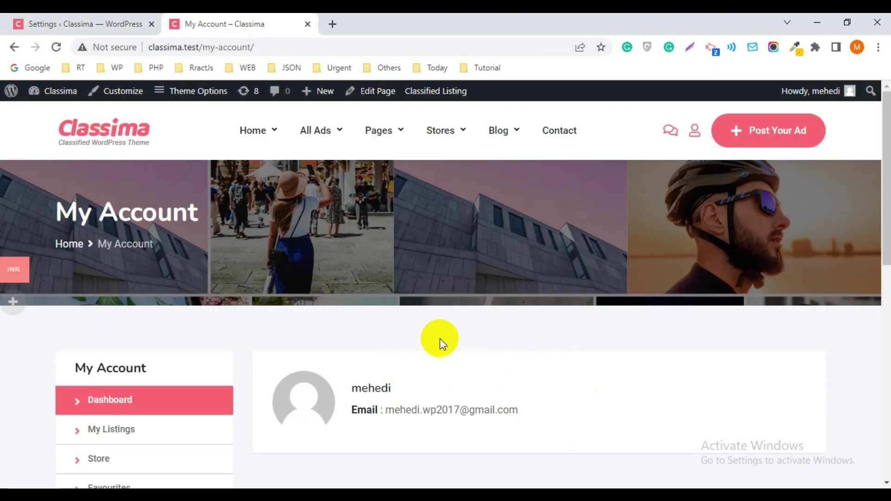
Reload My Account and follow the Membership Report link to view the Silver Package, Plan 01 and Plan 02 checkout options
left_click(57, 48)
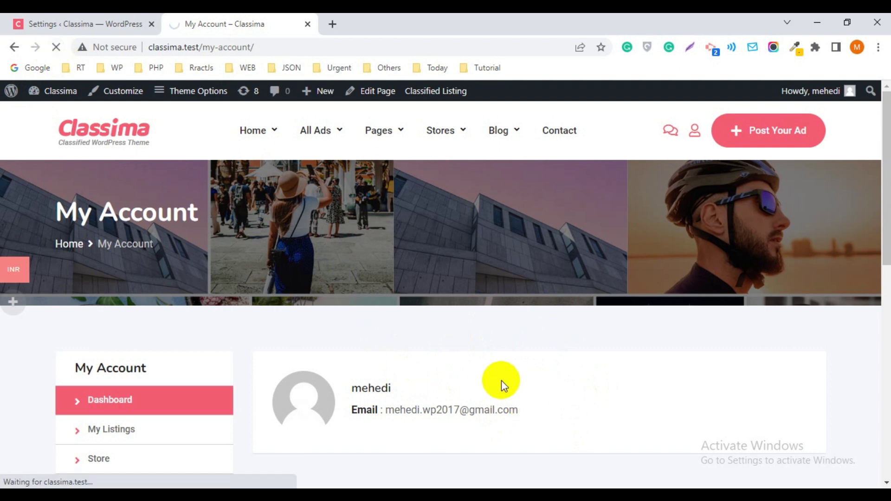
scroll(517, 301, "down", 4)
scroll(519, 295, "down", 1)
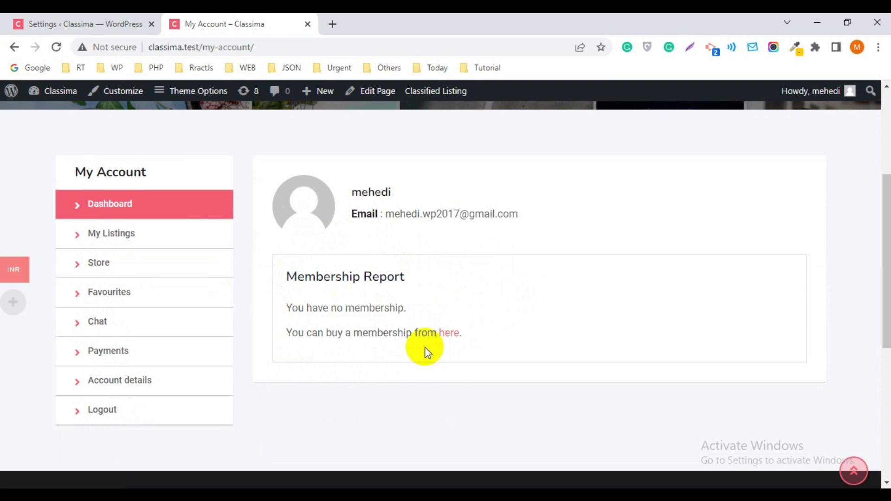
left_click(450, 337)
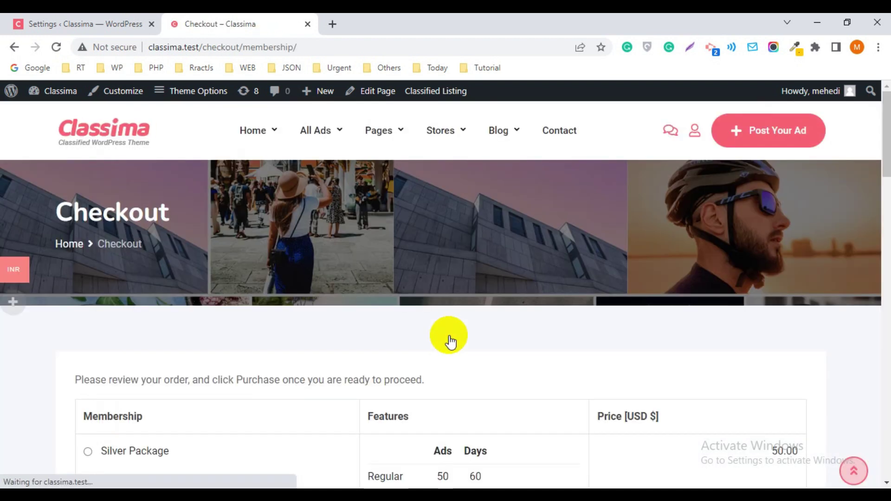
scroll(490, 318, "down", 1)
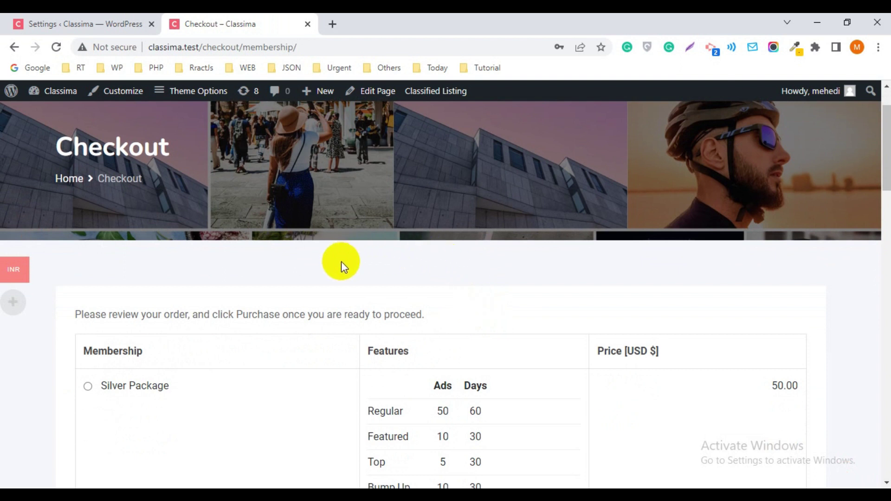
scroll(332, 261, "down", 1)
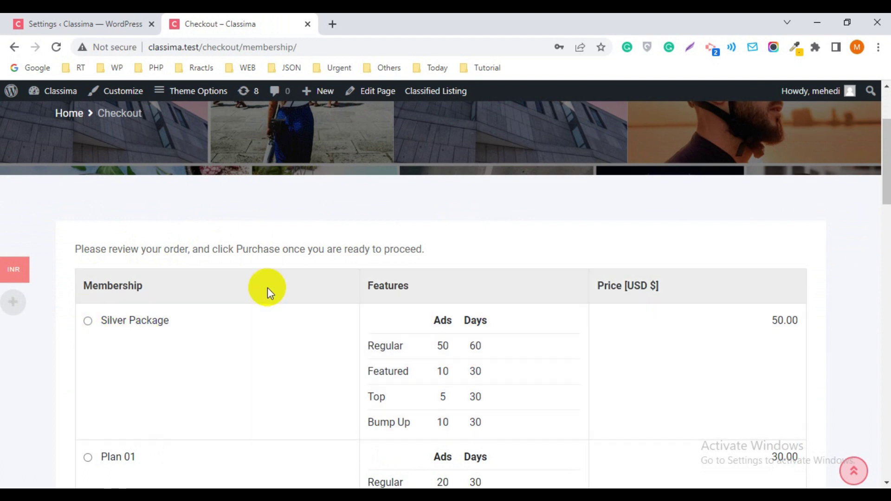
scroll(277, 333, "down", 4)
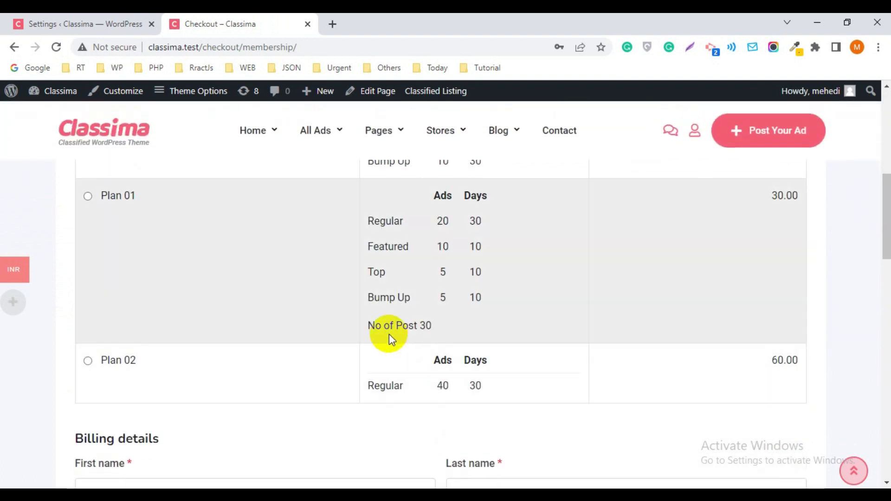
scroll(358, 346, "up", 4)
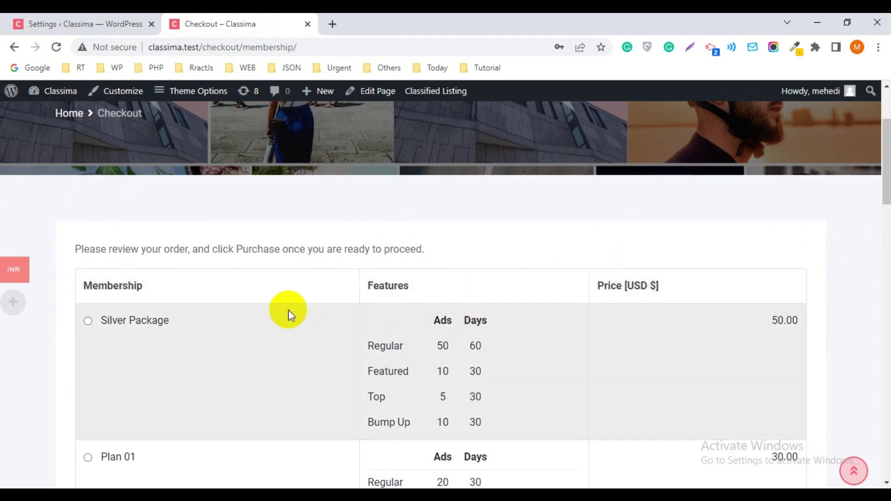
scroll(325, 334, "down", 2)
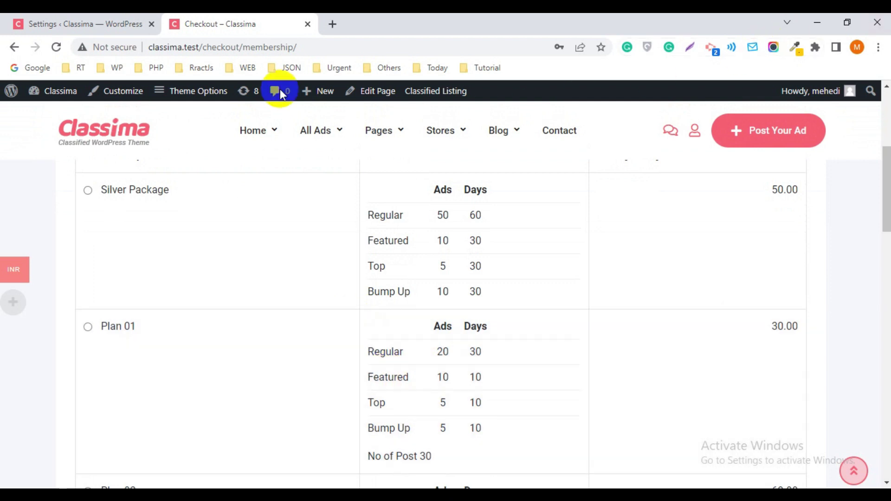
In the settings tab, trim the address to /wp-admin/ to load the admin Dashboard
left_click(88, 22)
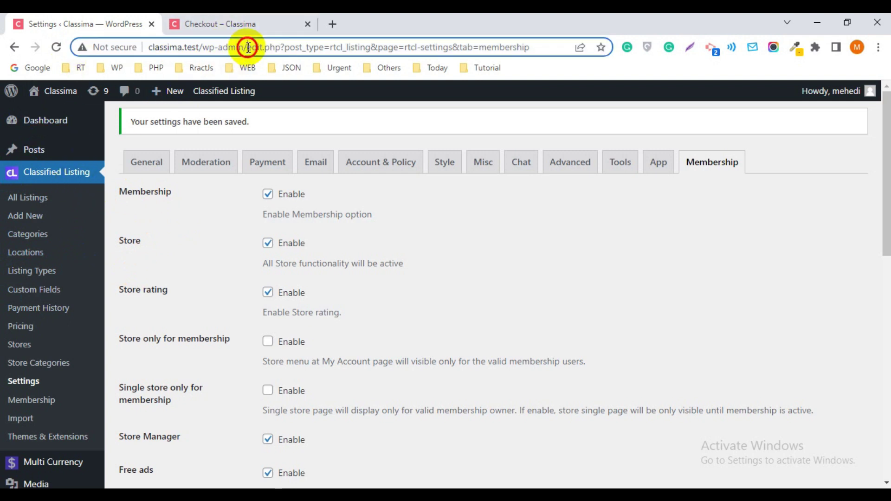
left_click_drag(246, 47, 593, 58)
key("BackSpace")
key("Return")
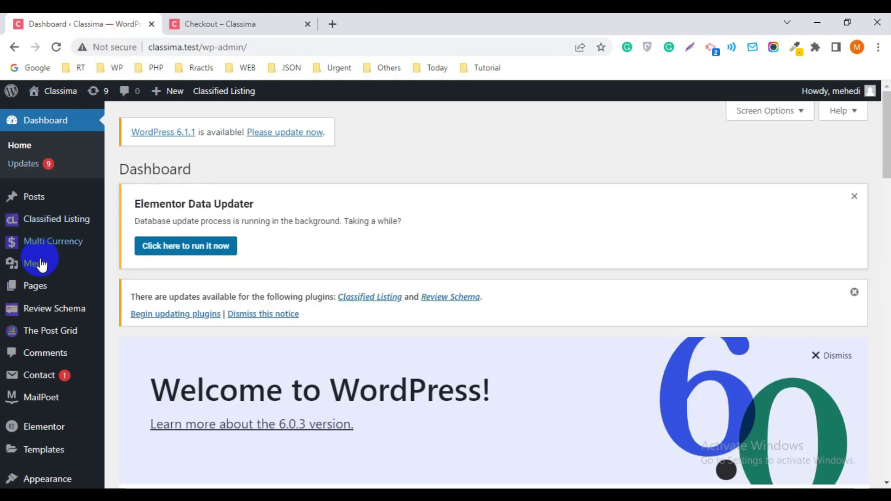
Open Classified Listing > Settings in a new tab and switch to it
mouse_move(11, 222)
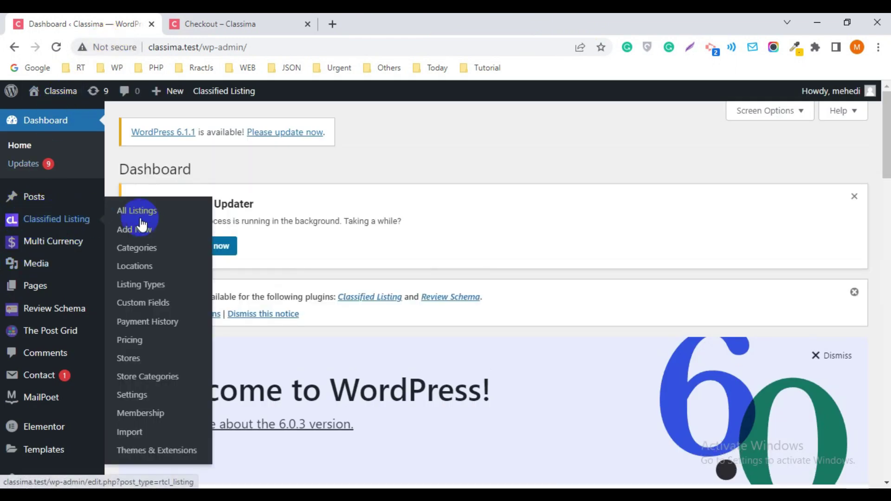
left_click(127, 346)
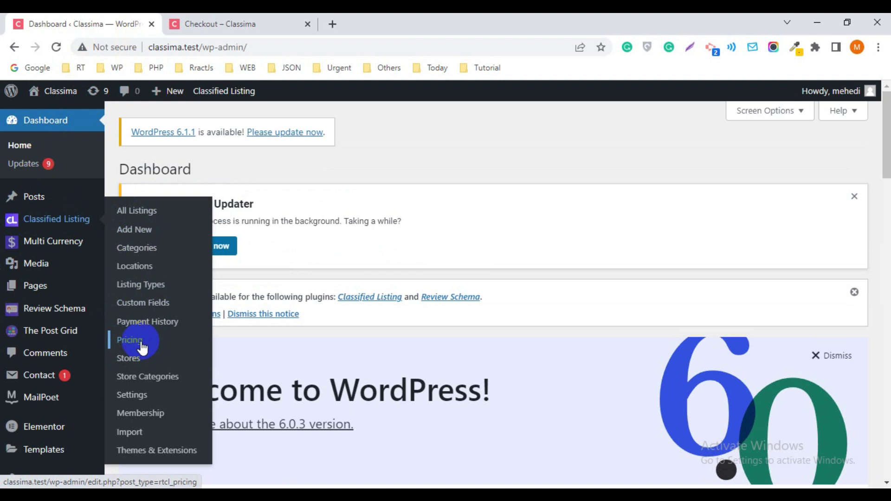
right_click(136, 402)
left_click(185, 258)
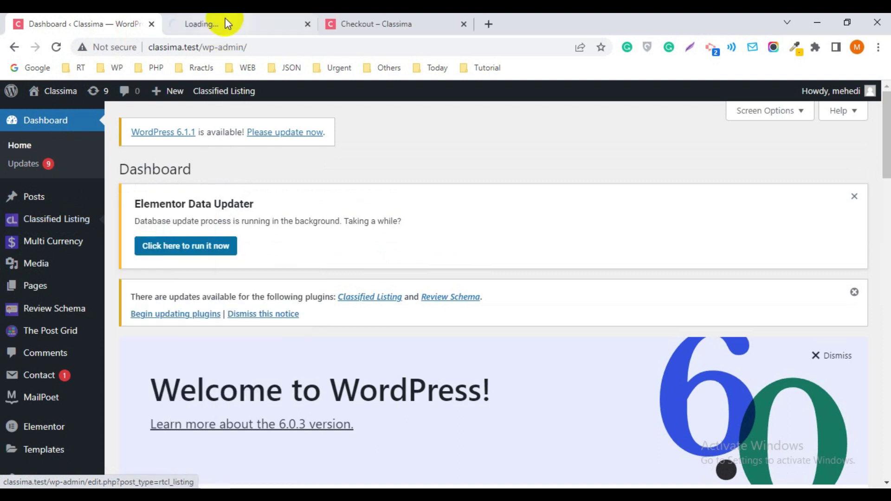
left_click(227, 23)
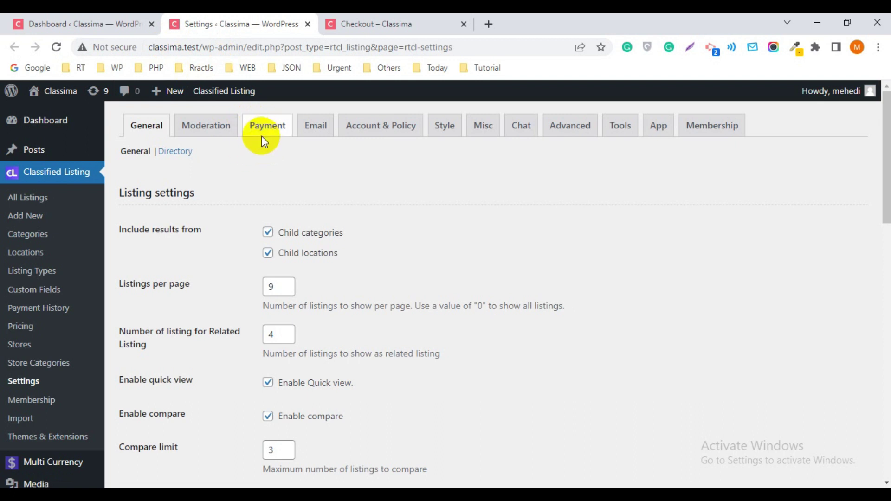
Toggle 'Charge users for posting classified ads' on the Payment settings page and save
left_click(277, 140)
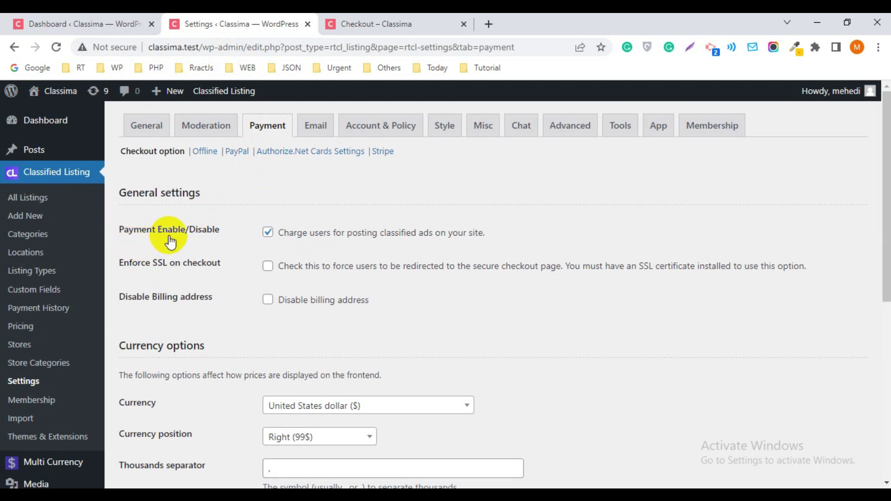
left_click(268, 233)
scroll(257, 230, "down", 3)
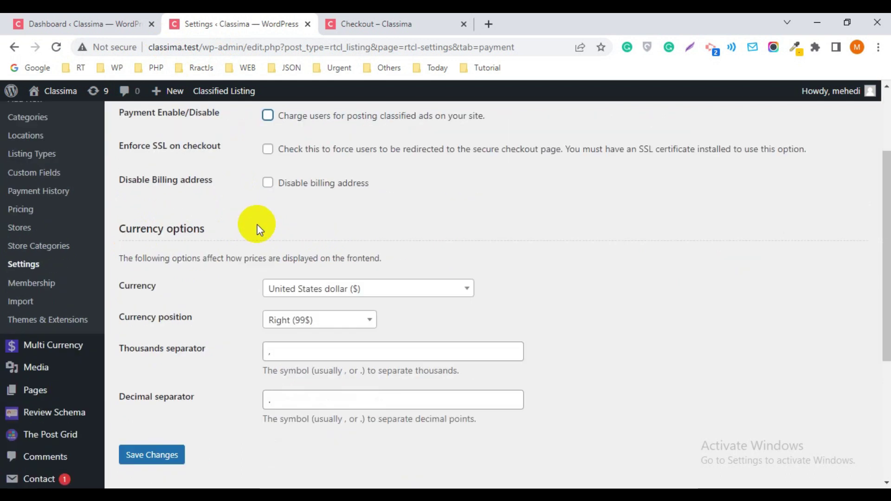
scroll(258, 229, "down", 5)
left_click(177, 230)
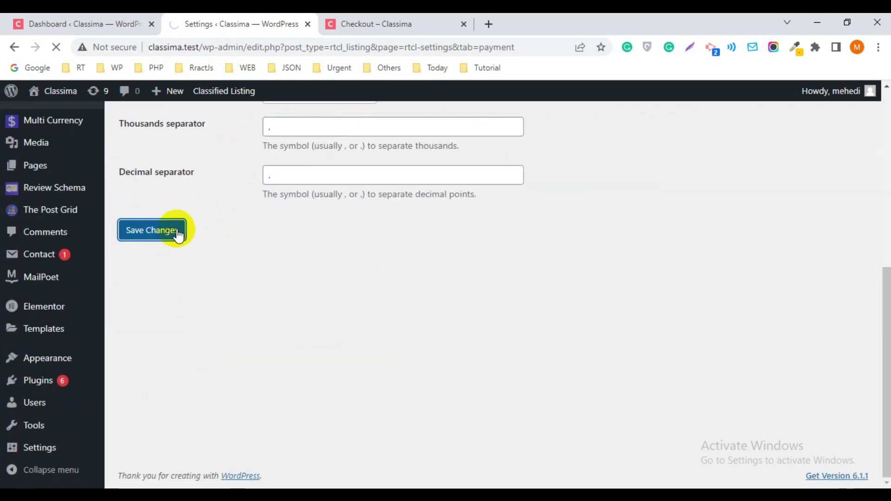
Reload the admin Dashboard and look at the Stores list
left_click(91, 19)
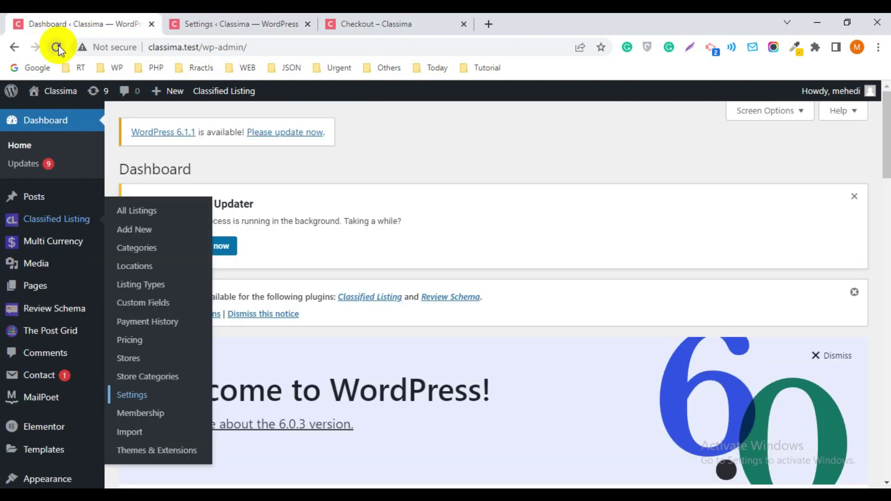
left_click(83, 166)
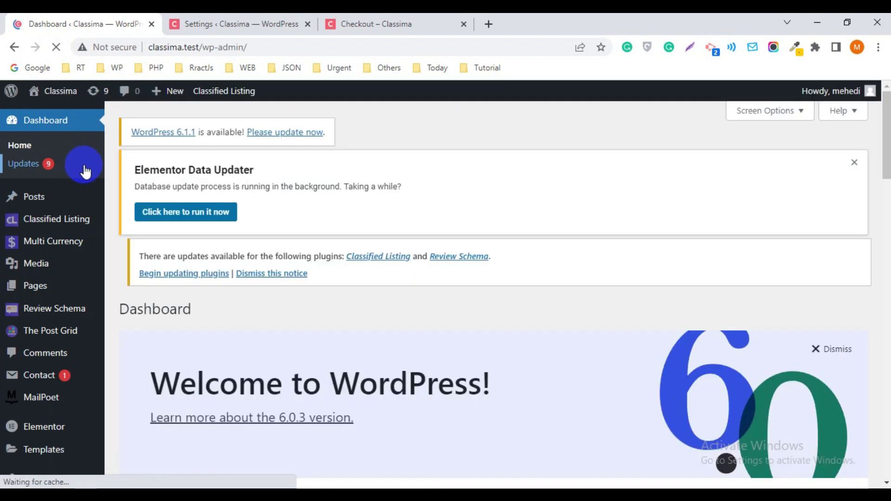
mouse_move(60, 224)
left_click(136, 342)
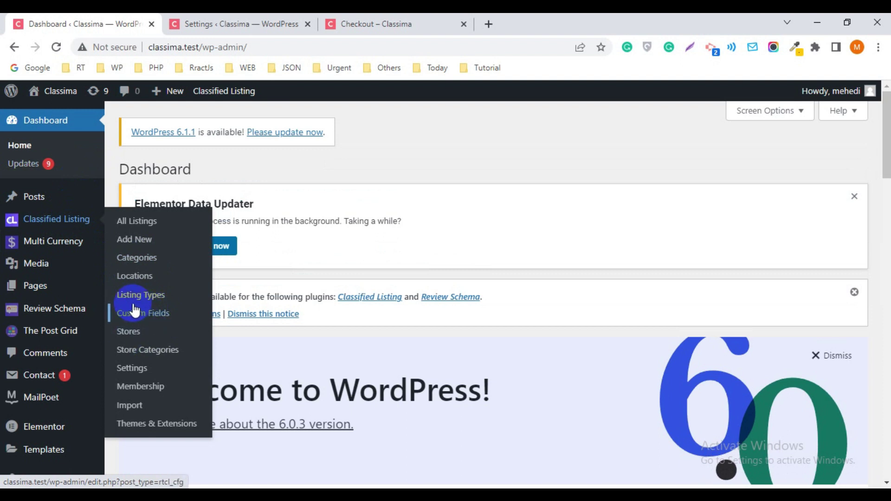
left_click(209, 213)
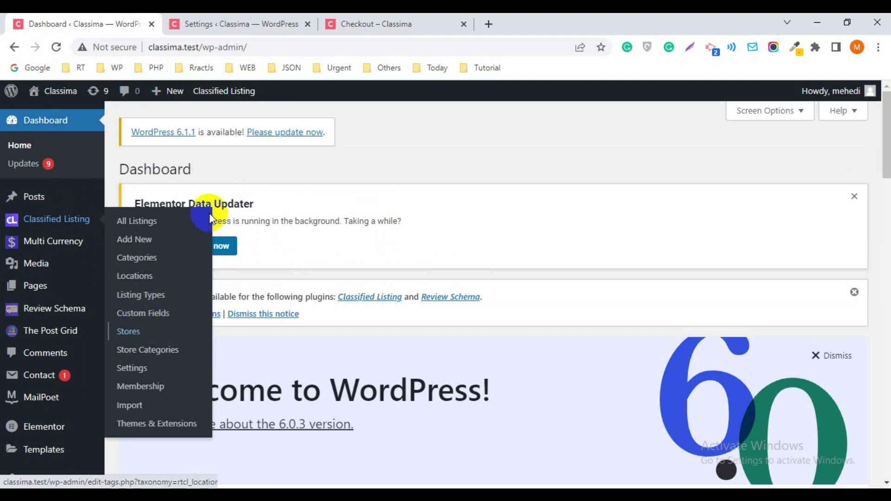
Back in Payment settings, adjust the options, save again and reload so ad charging is enabled
left_click(213, 16)
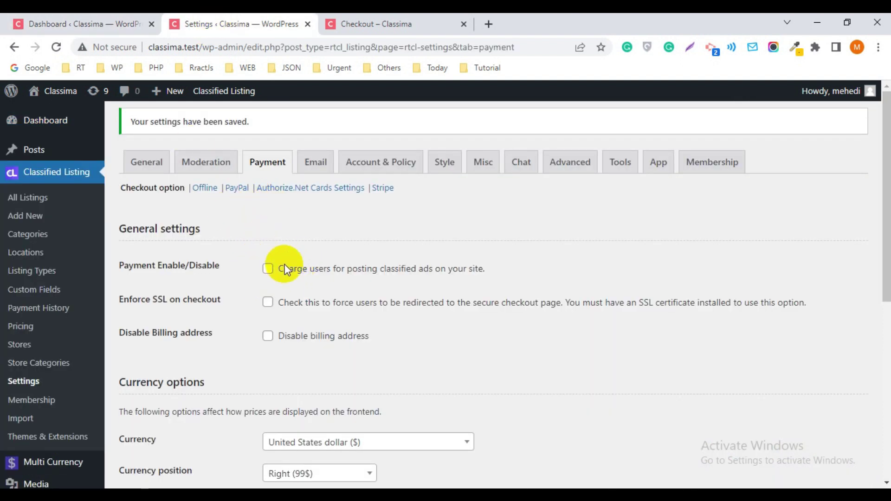
left_click(64, 187)
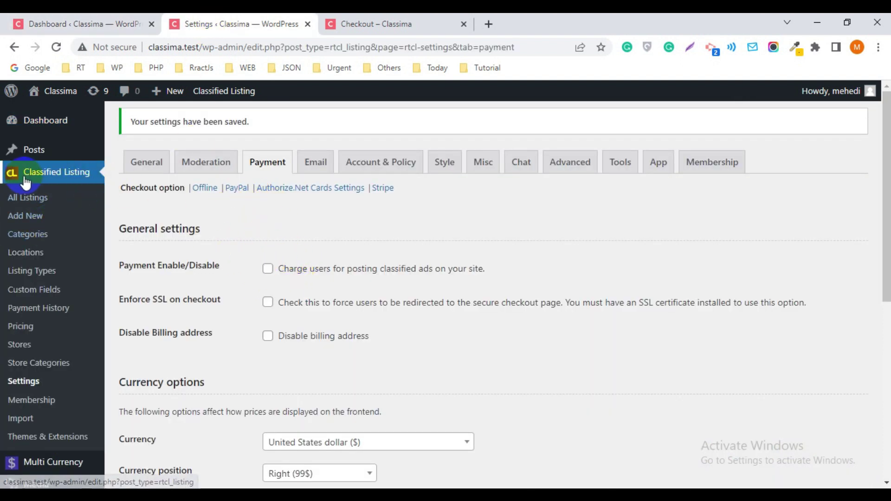
left_click(36, 385)
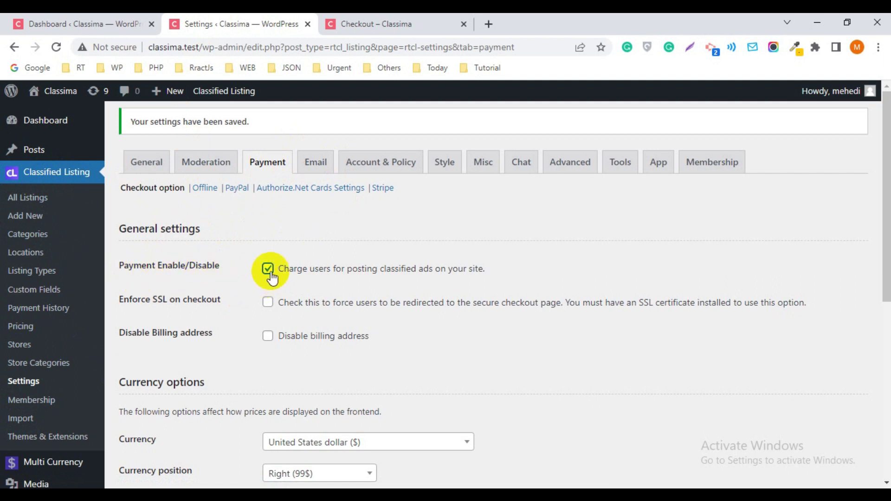
scroll(173, 339, "down", 7)
left_click(156, 283)
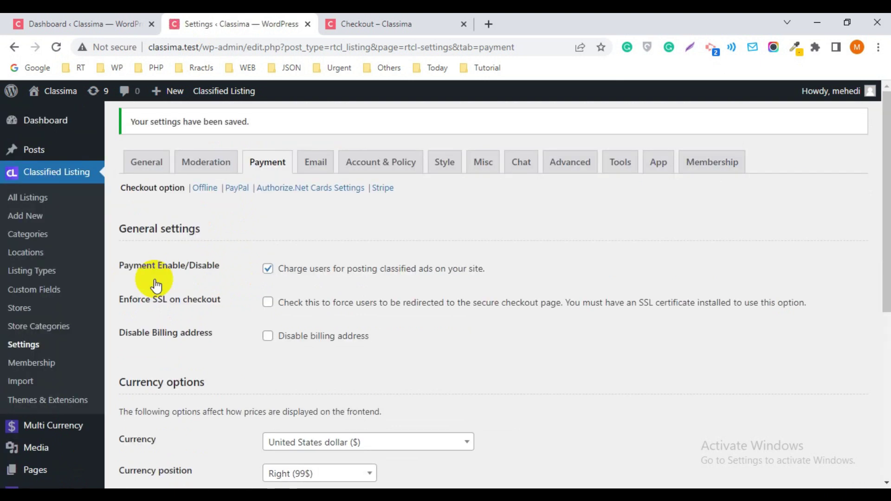
left_click(57, 47)
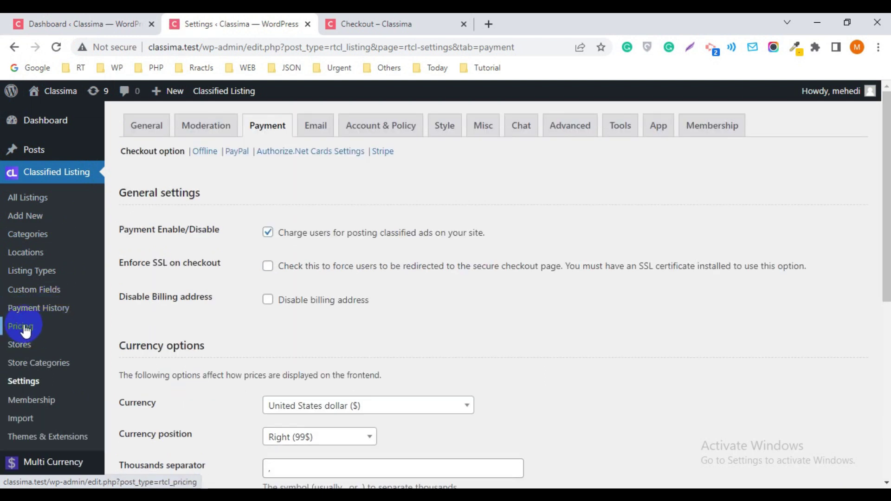
Add a new pricing under Classified Listing > Pricing titled 'Gold package'
left_click(27, 329)
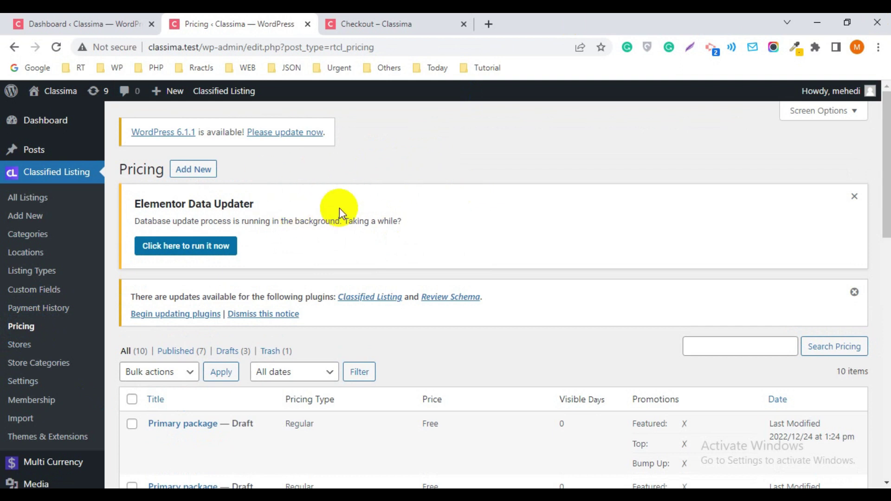
left_click(197, 170)
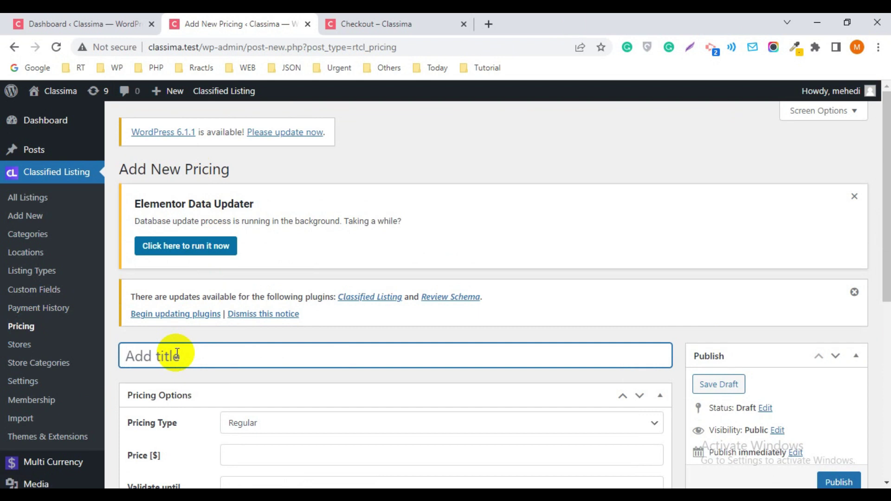
type("Gold package")
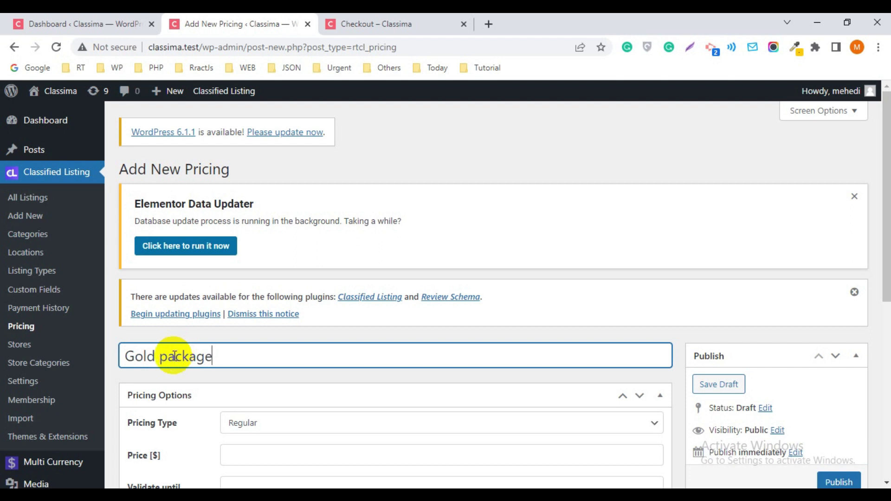
scroll(183, 354, "down", 2)
scroll(231, 291, "down", 1)
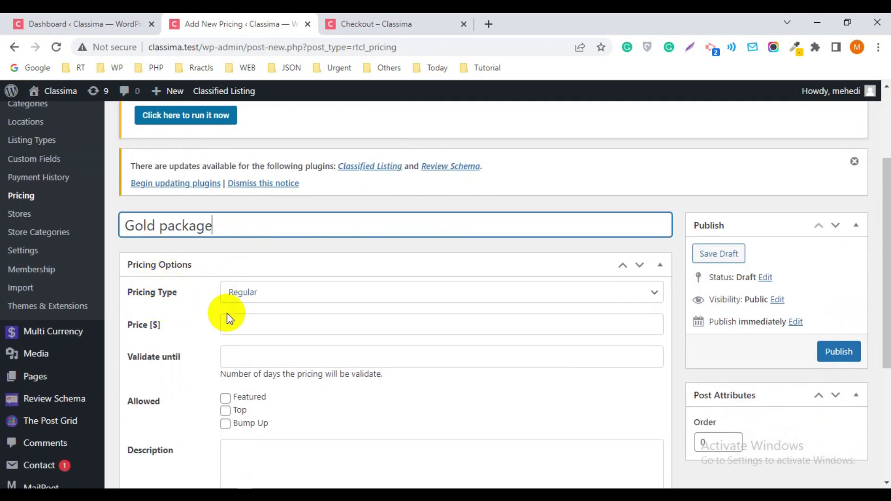
Set the Gold package pricing type to Membership and its price to 50
left_click(258, 292)
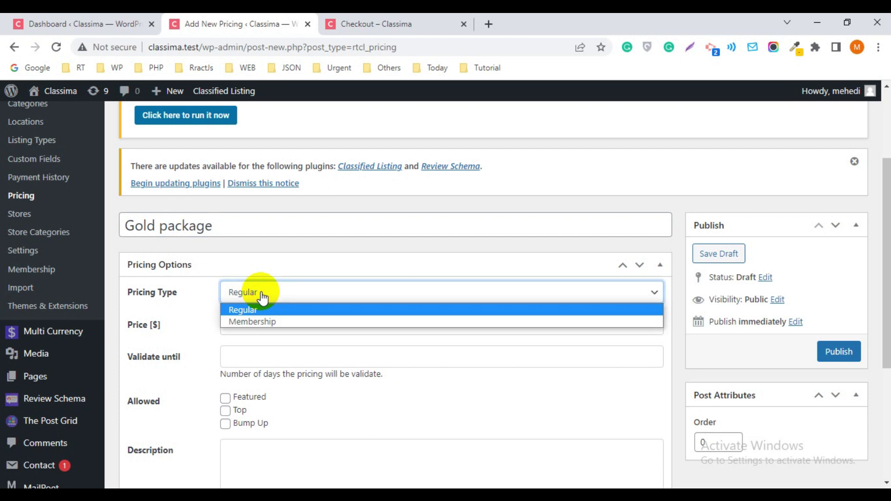
left_click(258, 322)
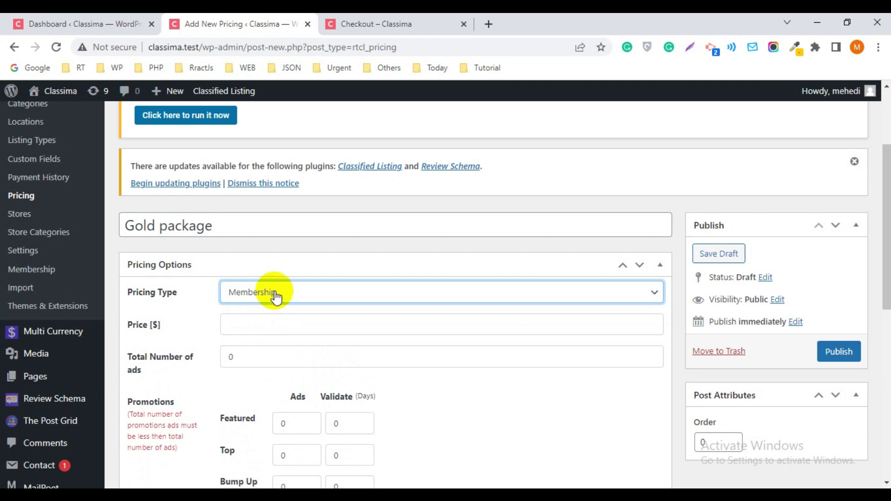
left_click(252, 323)
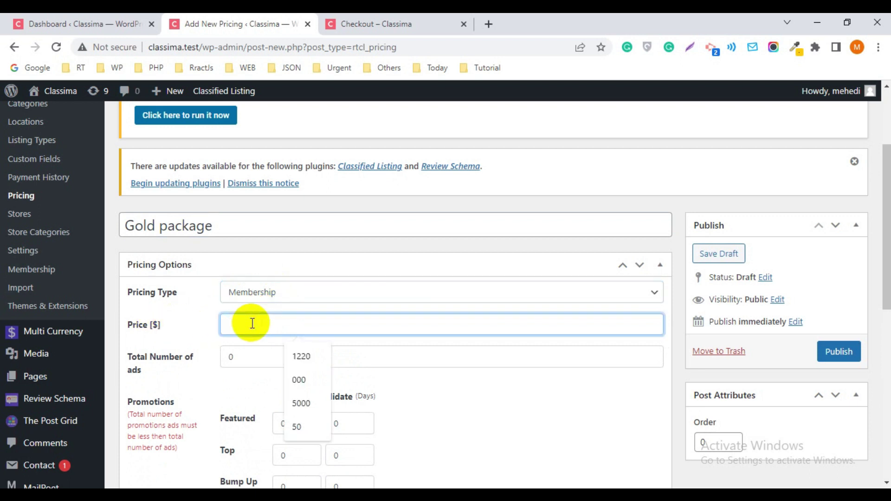
type("50")
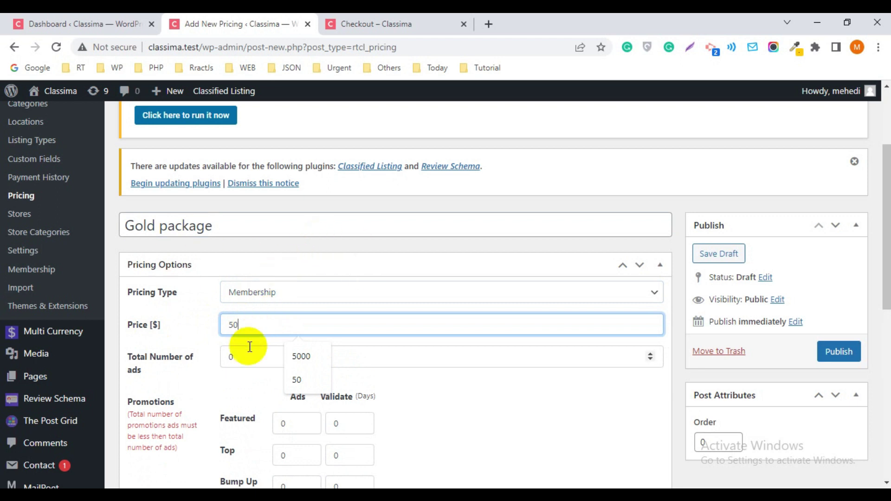
scroll(153, 343, "down", 1)
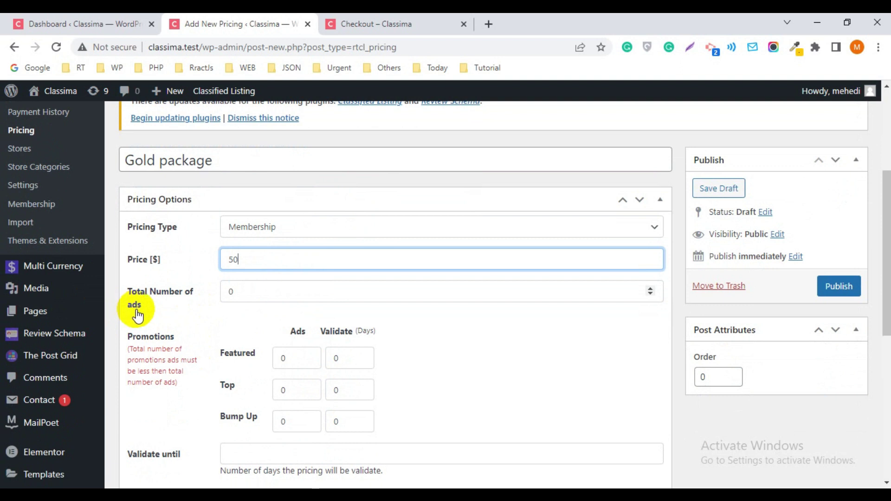
key("Tab")
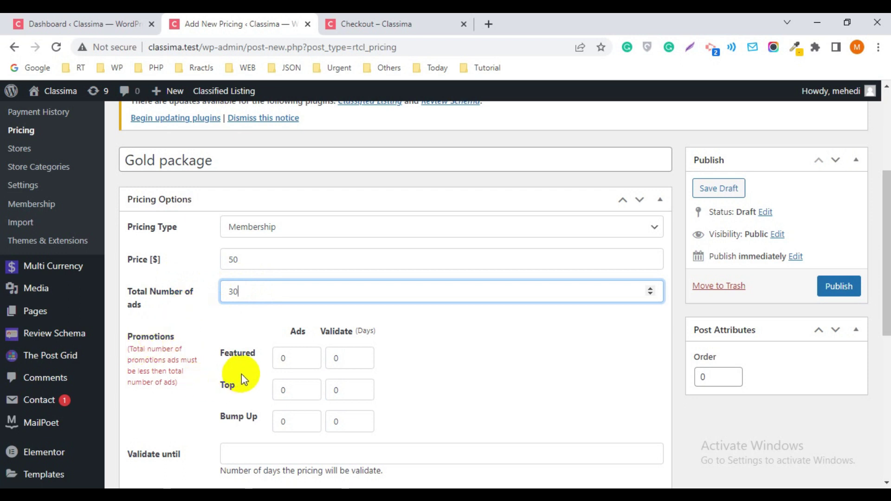
Enter Gold package promotions: Featured 10 ads, Top 5, Bump Up 10, each for 30 days
double_click(275, 358)
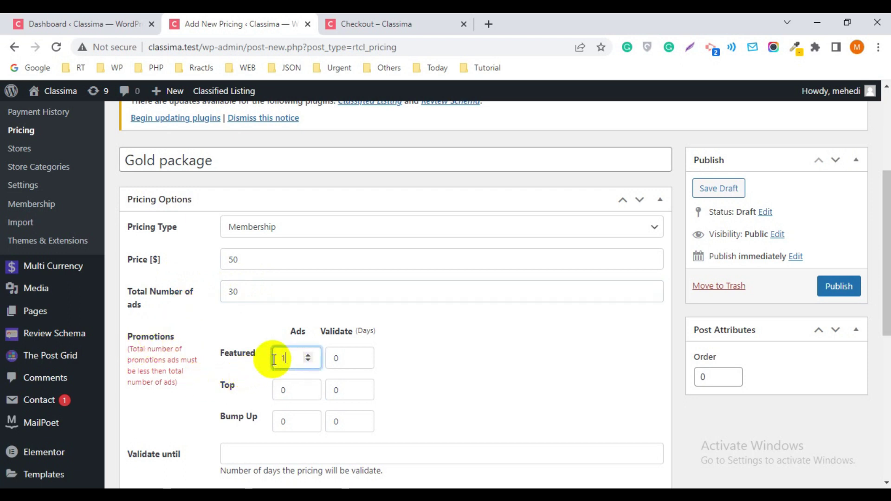
double_click(329, 360)
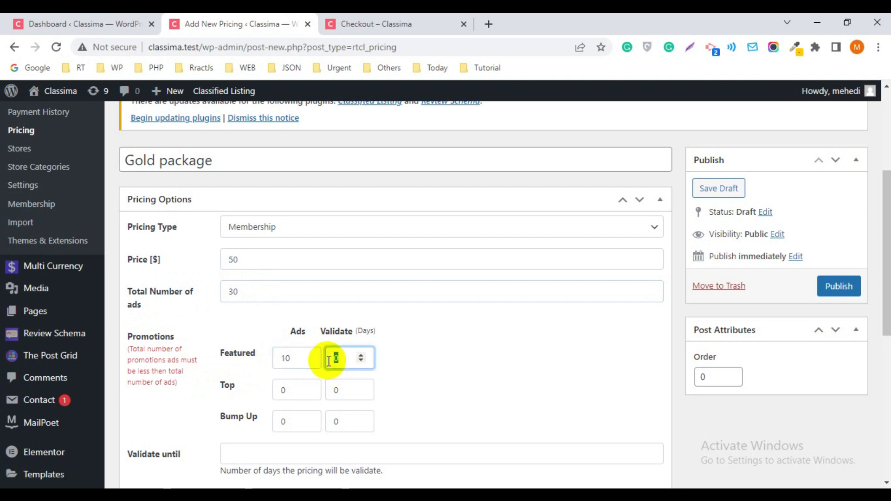
type("30")
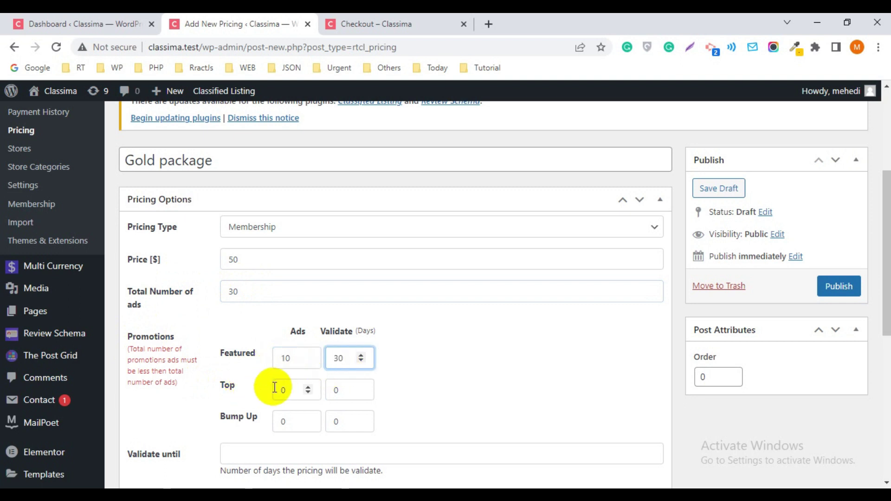
key("Tab")
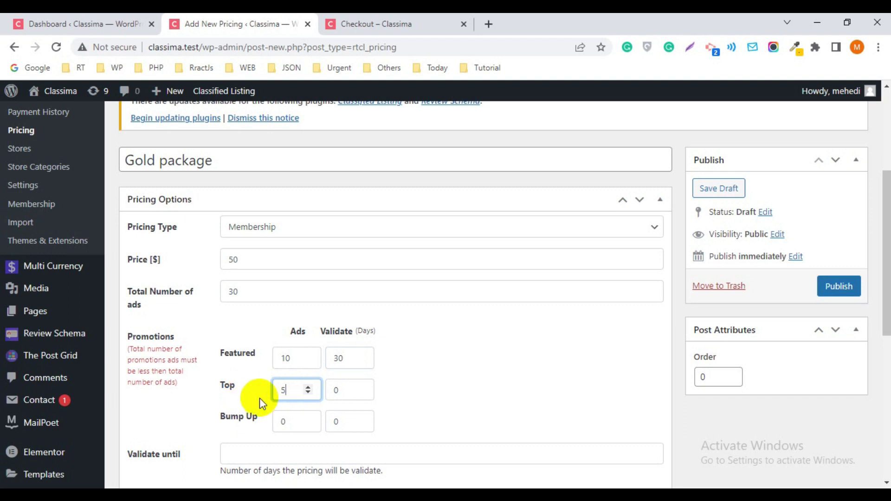
double_click(338, 391)
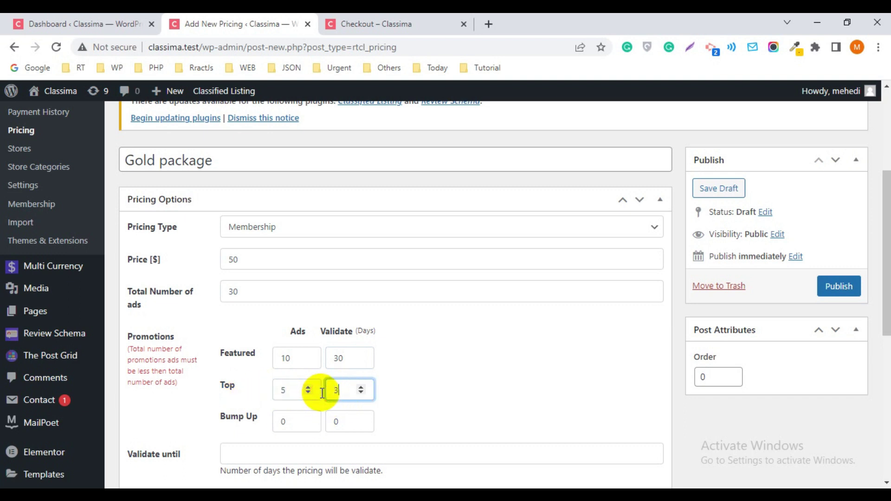
scroll(394, 341, "down", 1)
double_click(288, 355)
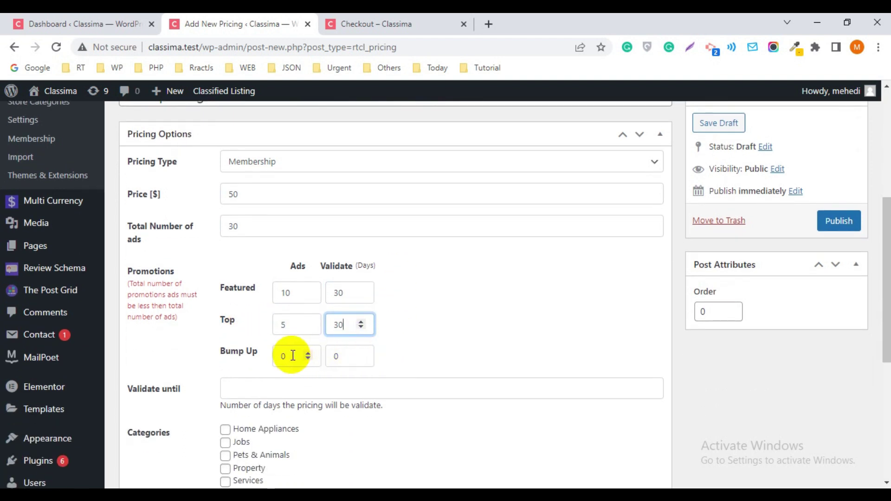
type("10")
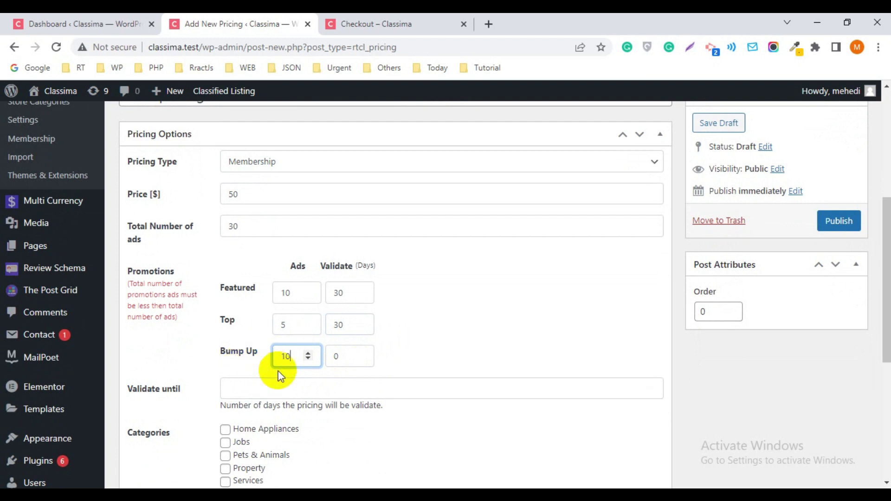
double_click(341, 356)
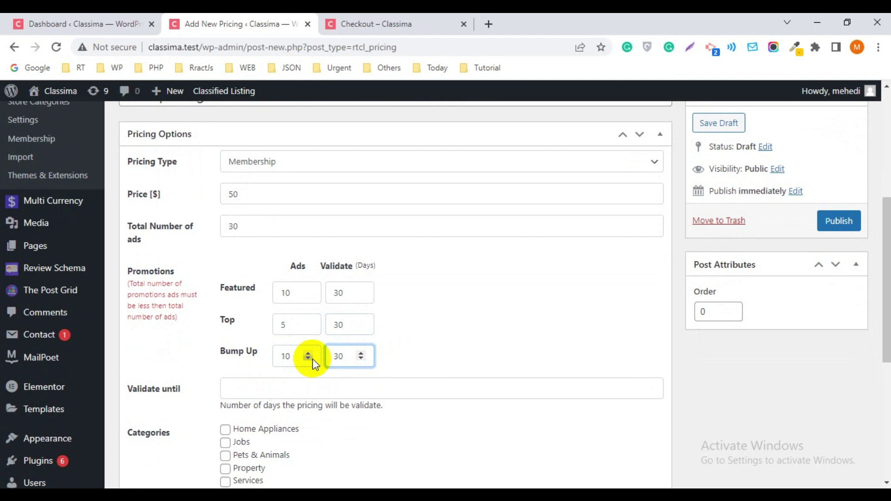
left_click(153, 355)
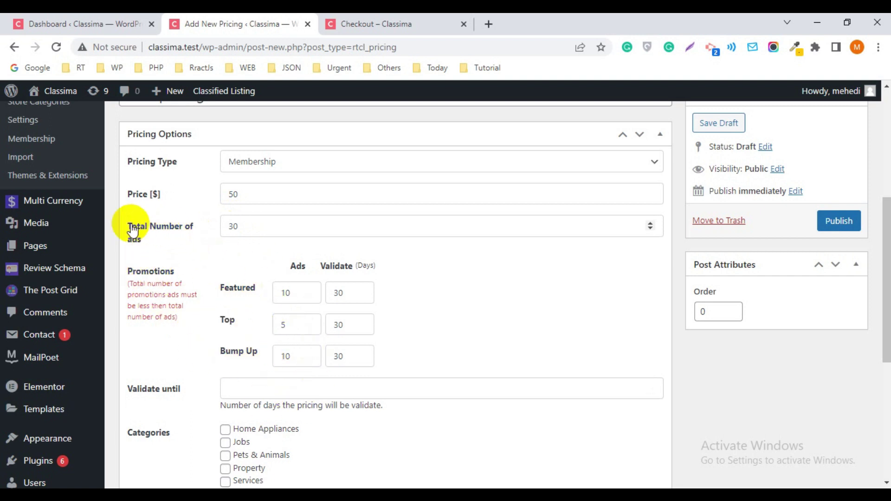
Set Gold package total ads to 30 and Validate until to 60 days, leaving categories unchecked
double_click(229, 226)
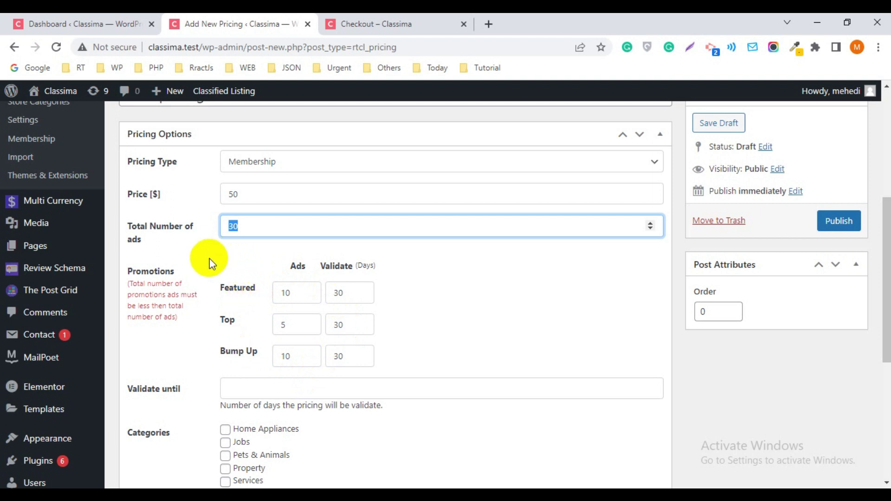
left_click(195, 262)
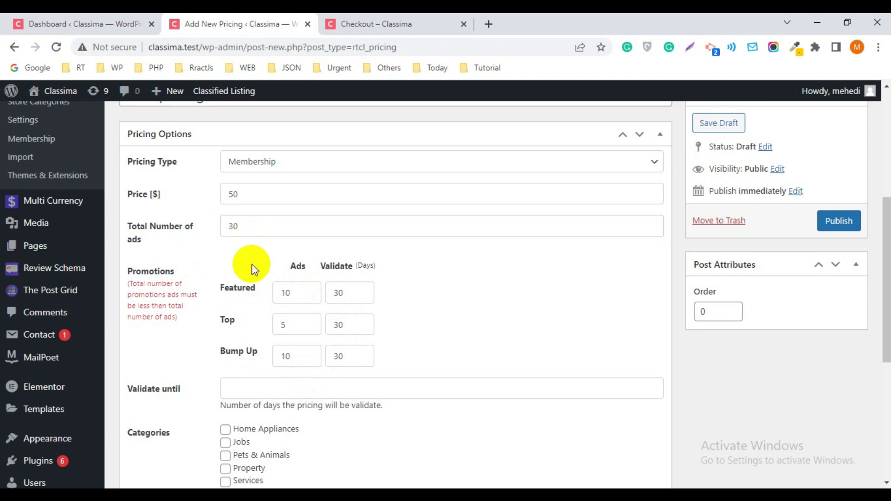
left_click(252, 226)
double_click(252, 226)
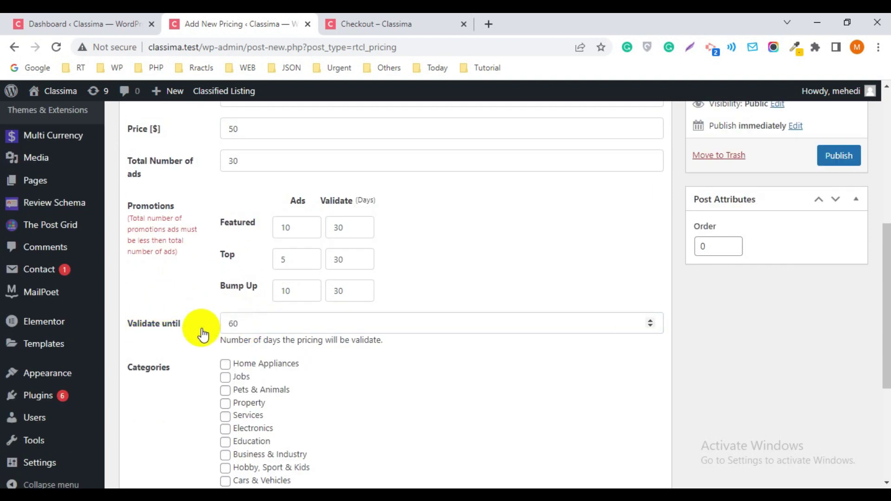
left_click(188, 329)
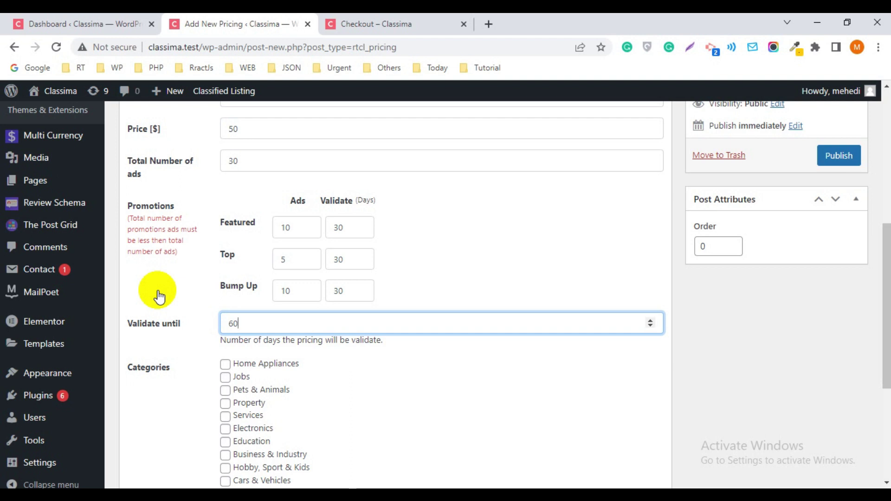
double_click(236, 323)
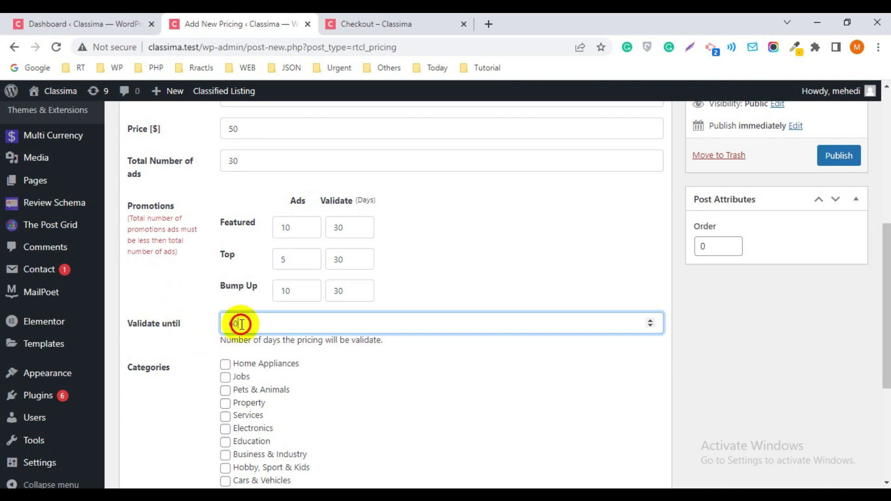
left_click(191, 356)
scroll(181, 378, "down", 3)
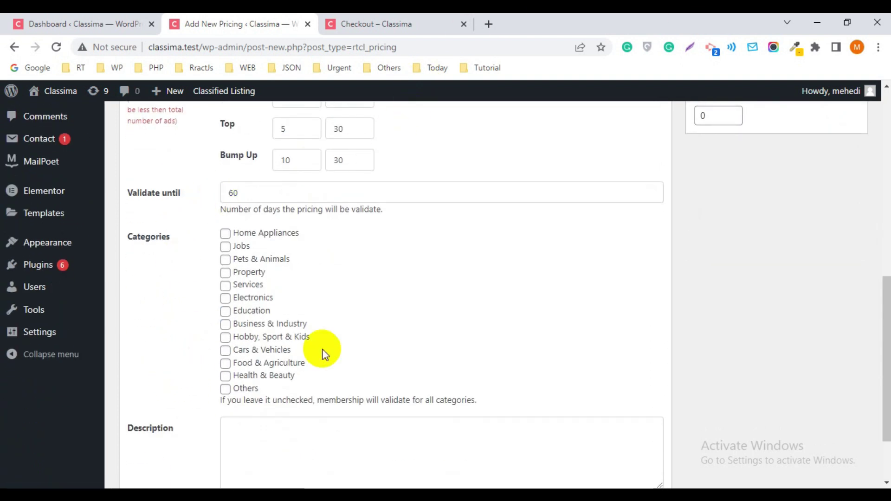
scroll(209, 263, "up", 5)
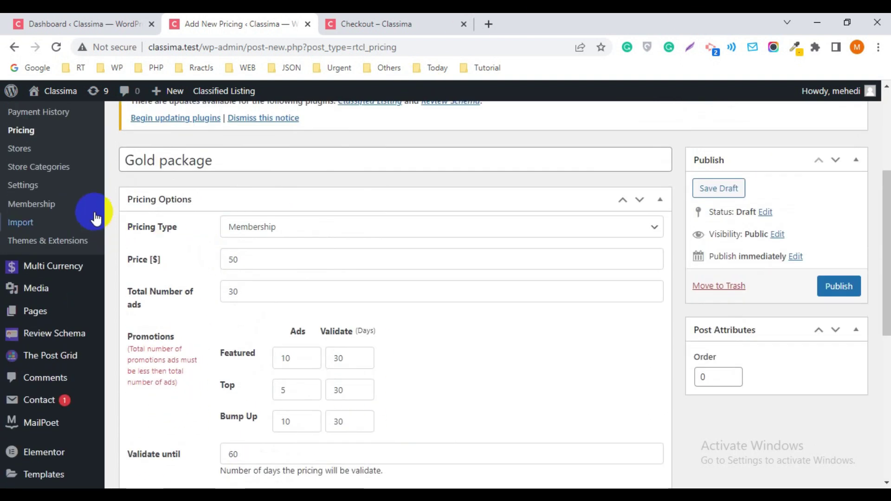
scroll(69, 213, "up", 4)
Open the listing Categories page in a new tab and review it
right_click(52, 237)
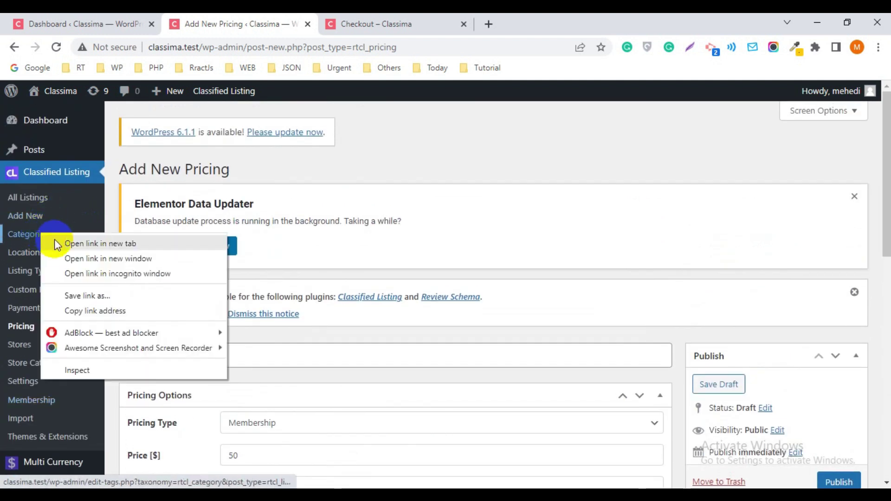
left_click(79, 242)
left_click(385, 24)
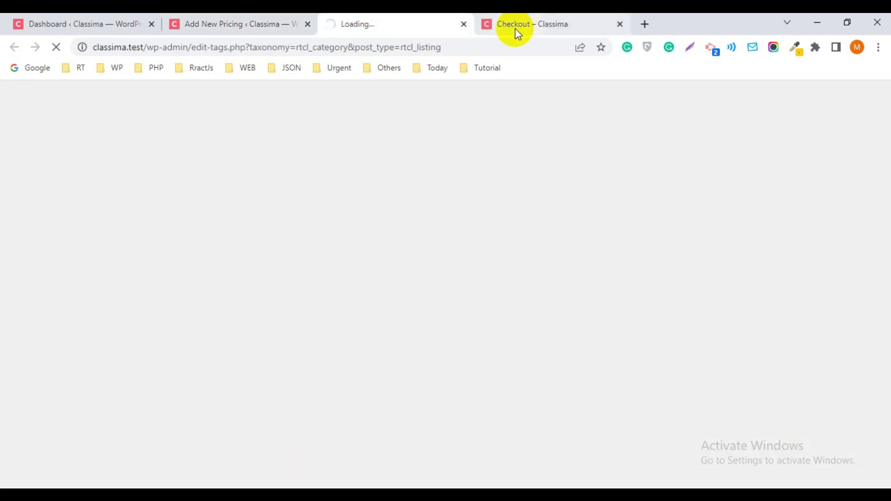
scroll(329, 251, "down", 5)
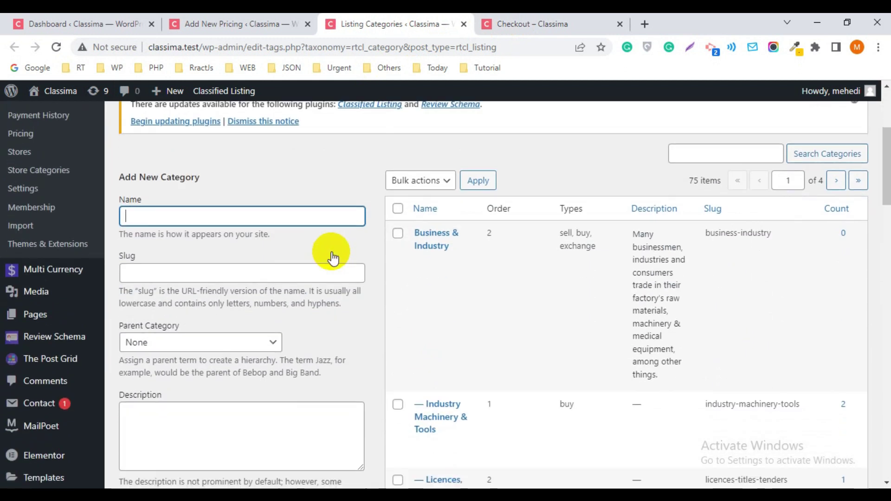
Close the Checkout and Listing Categories tabs and return to the Gold package pricing form
left_click(563, 24)
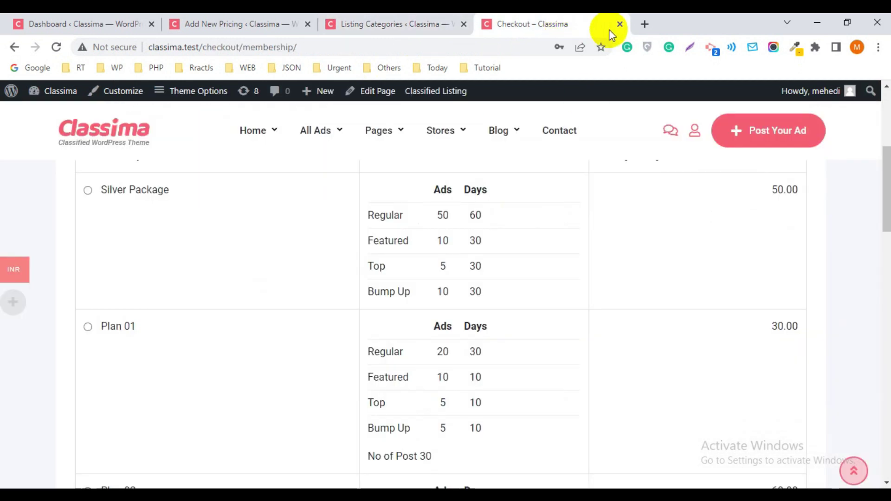
left_click(619, 24)
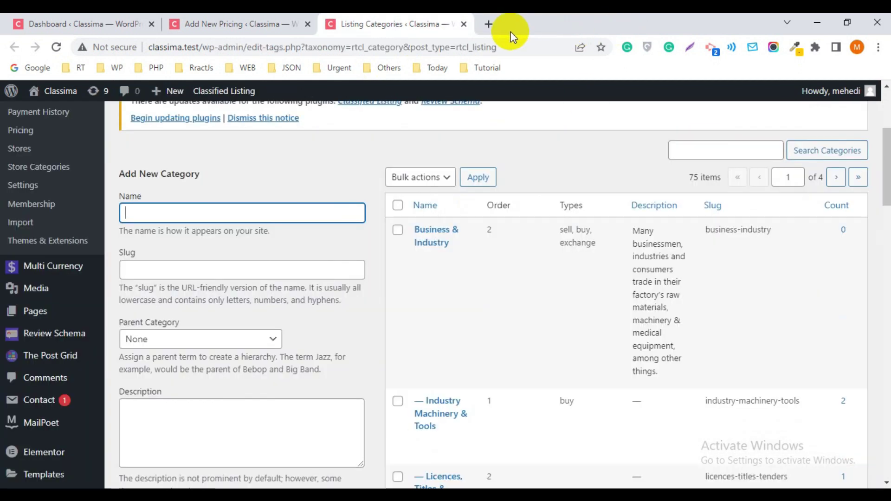
left_click(463, 24)
left_click(88, 23)
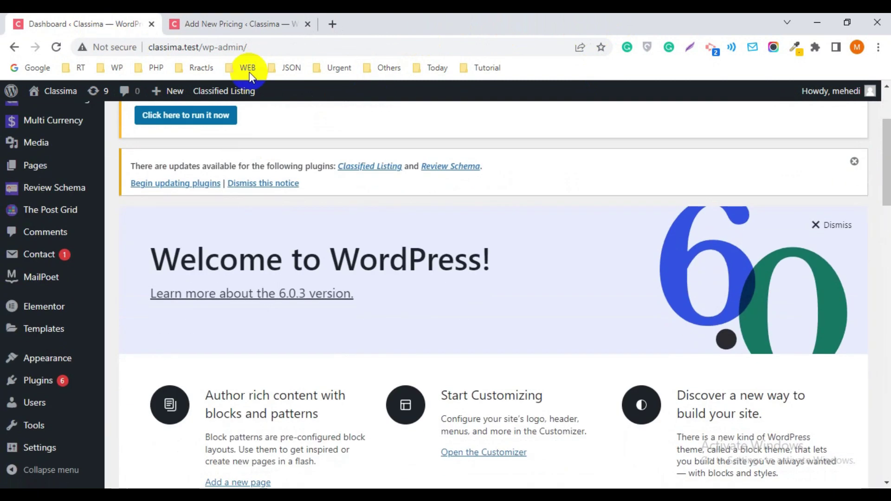
left_click(232, 24)
scroll(204, 209, "down", 12)
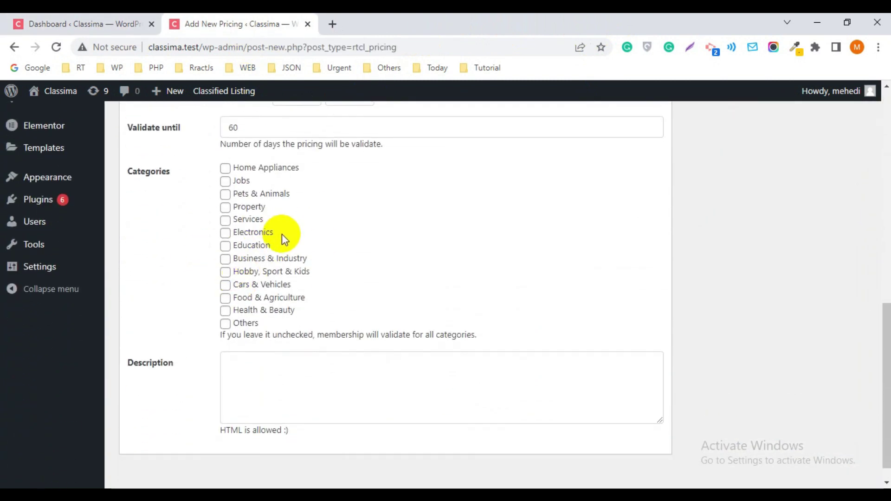
Toggle the Gold package's Pets & Animals and Services category checkboxes, leaving Property checked
scroll(325, 260, "up", 2)
scroll(344, 276, "up", 2)
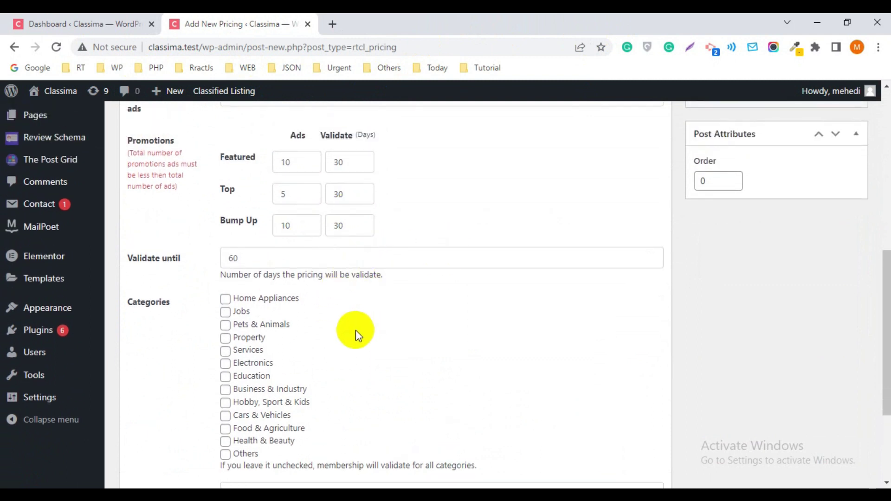
scroll(179, 299, "down", 1)
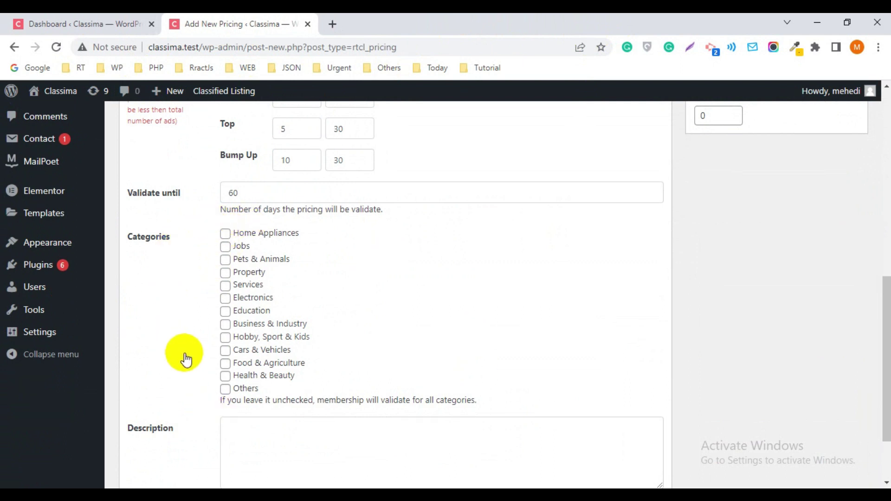
scroll(374, 248, "up", 2)
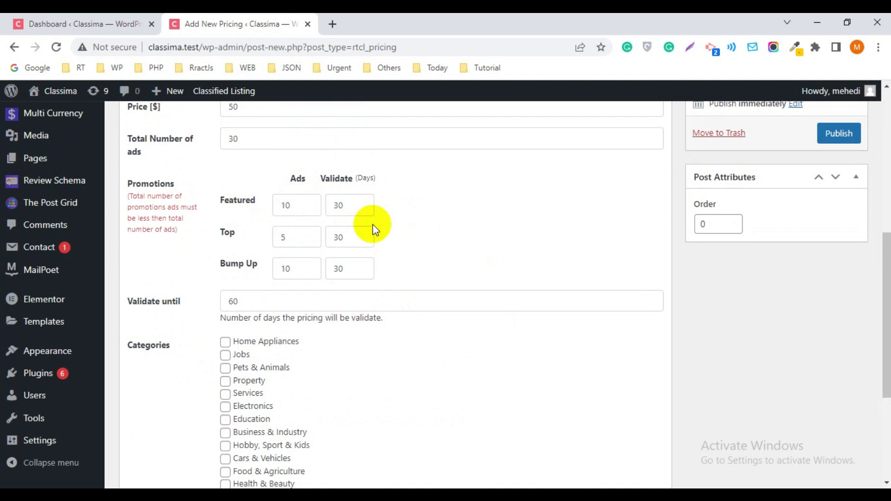
scroll(284, 213, "up", 4)
scroll(317, 262, "down", 5)
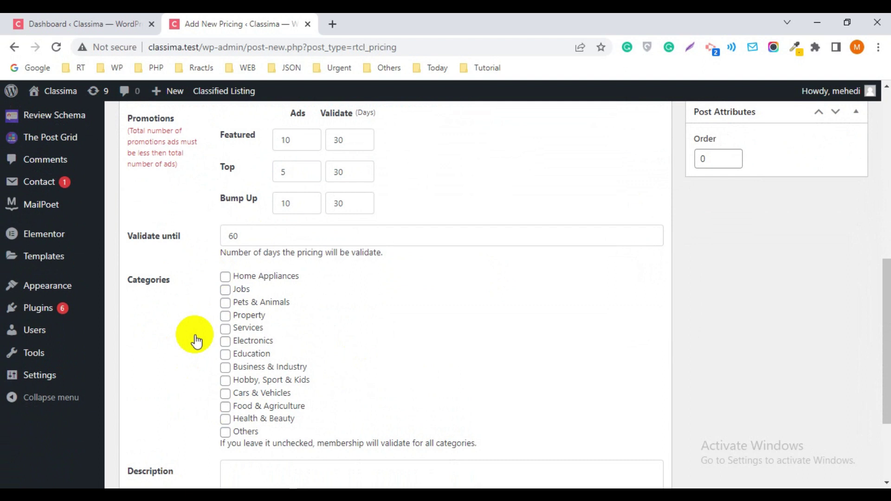
left_click(225, 302)
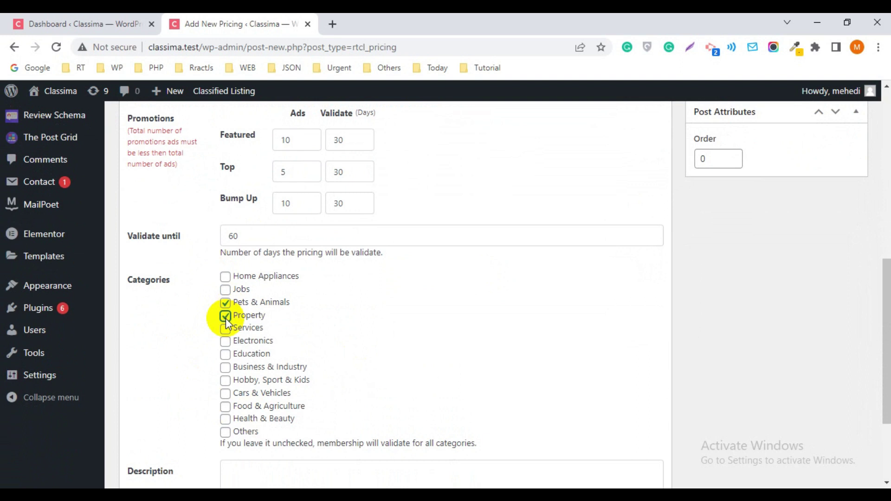
left_click(226, 329)
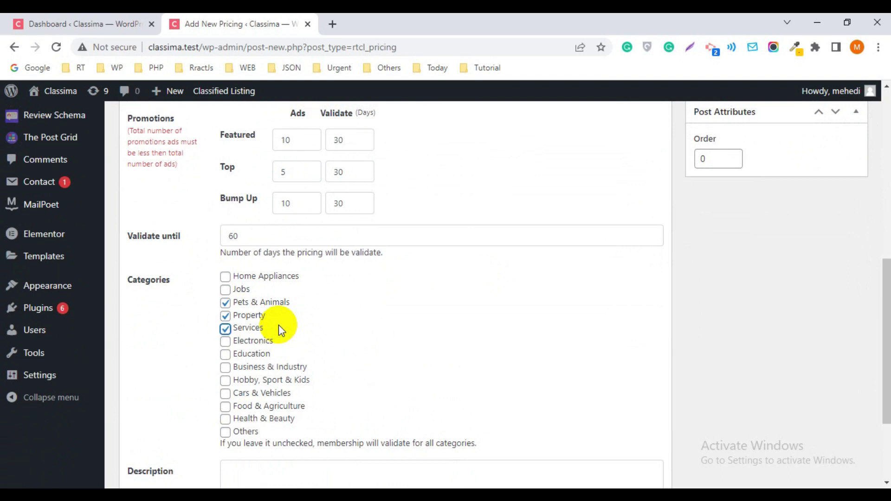
left_click(225, 302)
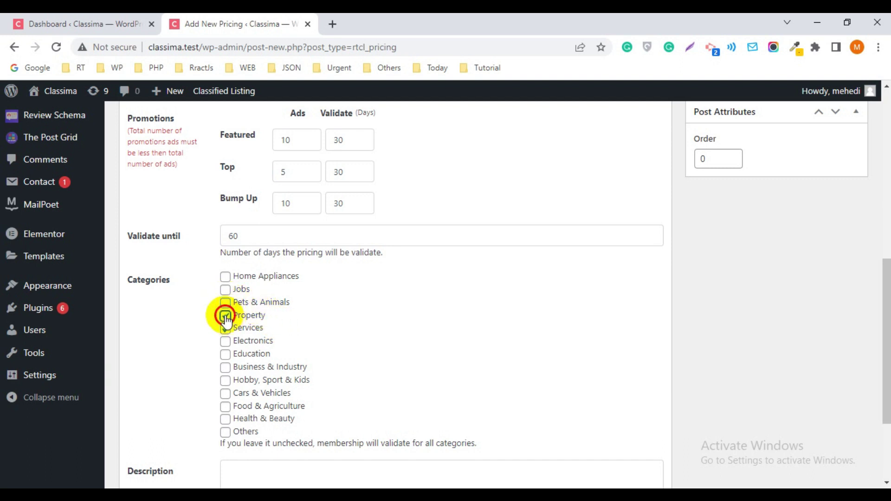
Publish the Gold package, then open the site's Visit Site link in a new tab
scroll(302, 294, "up", 7)
left_click(843, 395)
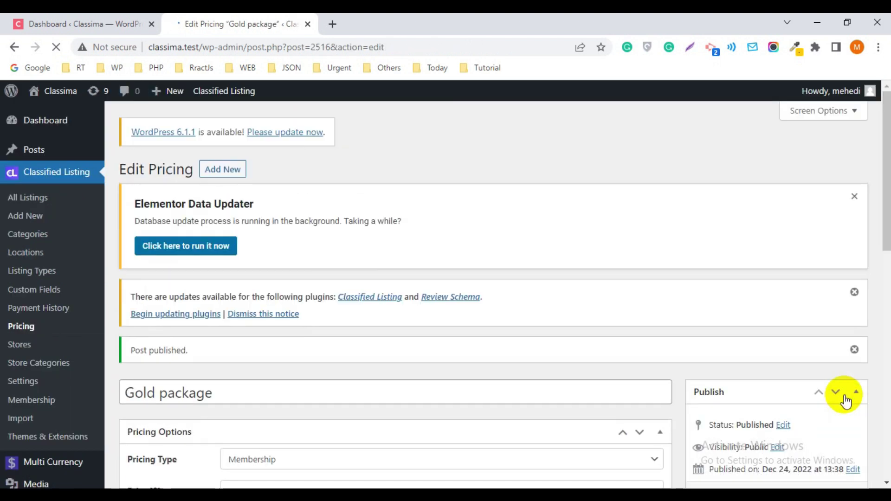
mouse_move(60, 91)
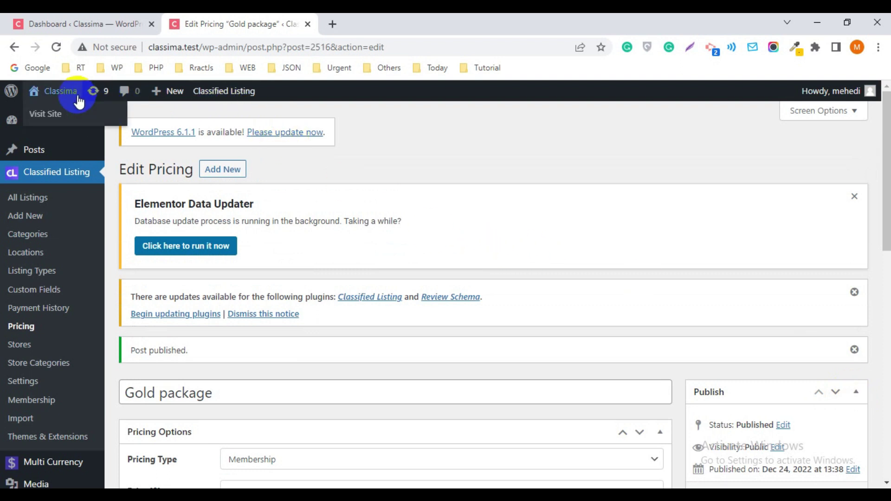
right_click(54, 120)
left_click(77, 124)
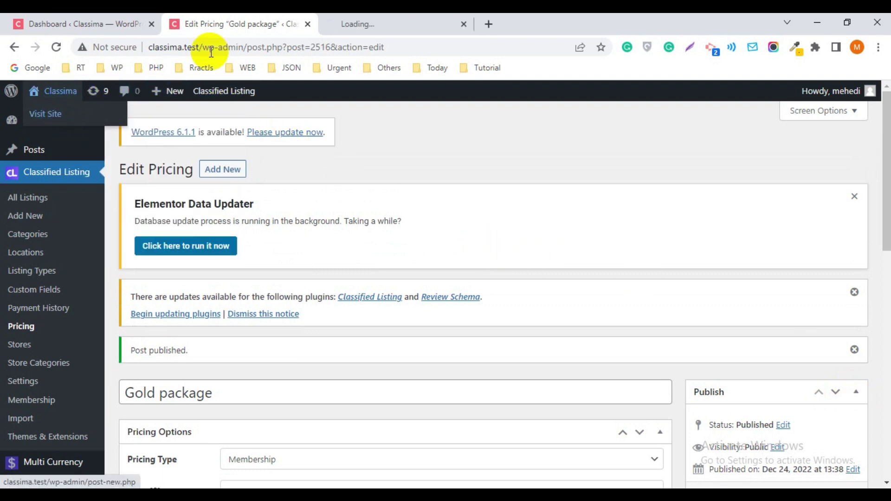
left_click(399, 26)
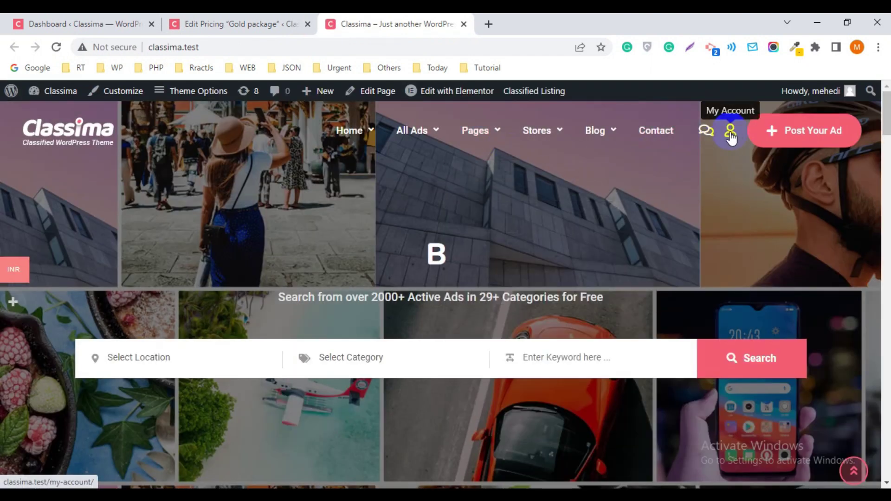
Follow My Account's Membership Report link to checkout and find Gold package at 50.00
left_click(730, 133)
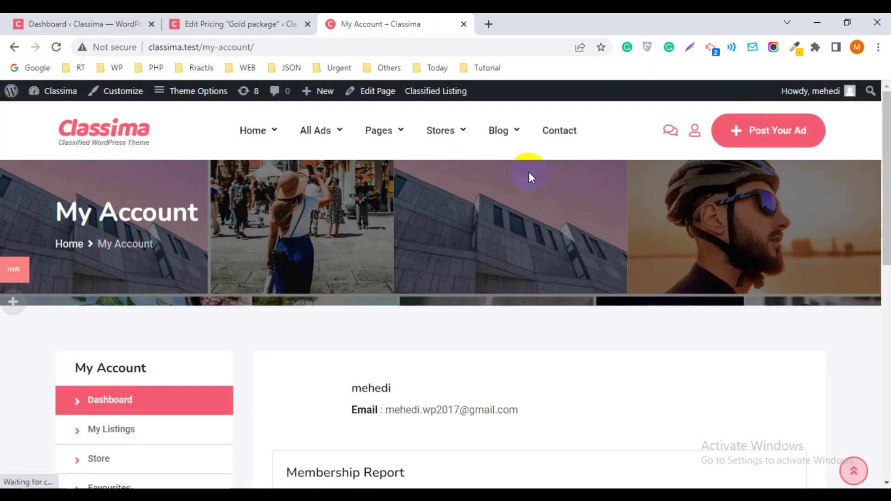
scroll(464, 237, "down", 4)
scroll(465, 241, "down", 1)
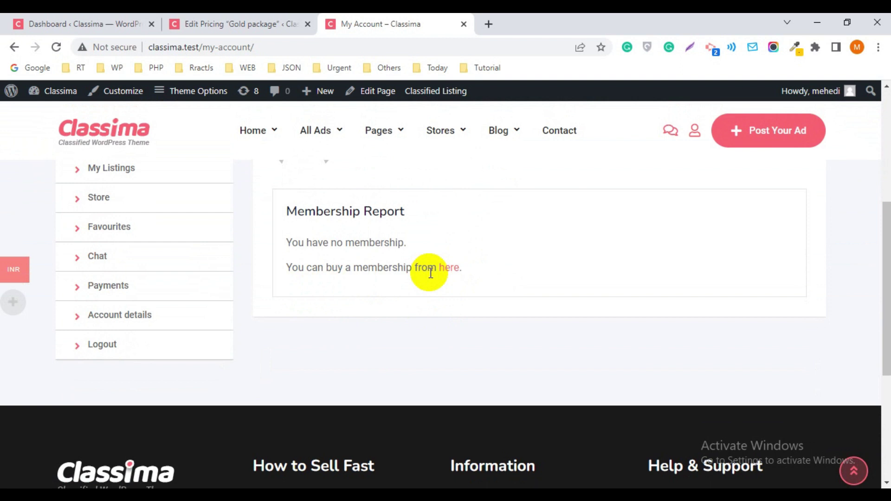
left_click(449, 270)
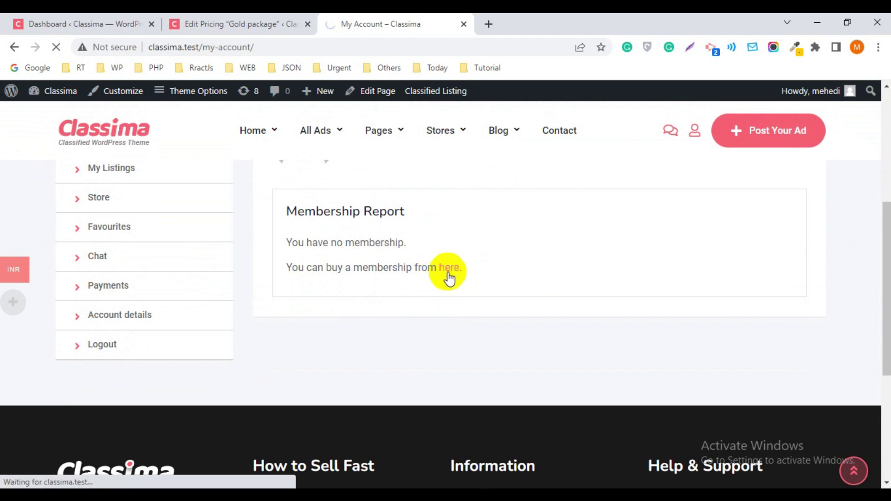
scroll(443, 276, "down", 5)
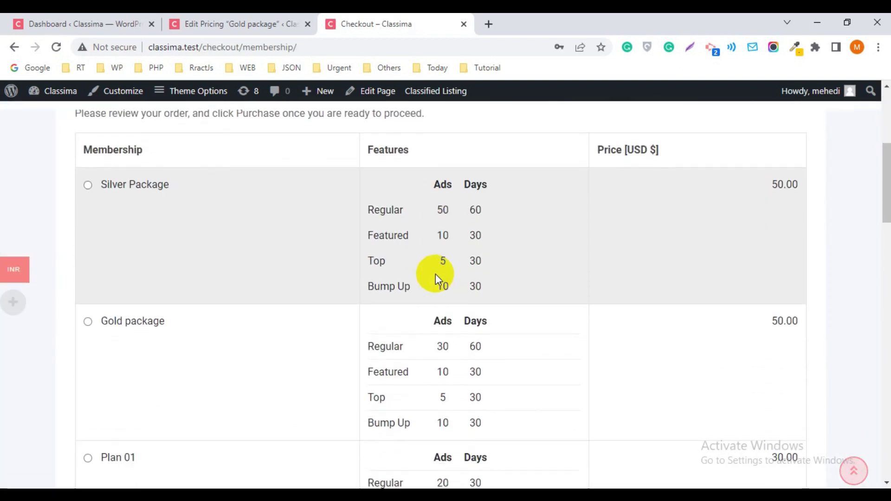
scroll(434, 273, "down", 3)
scroll(287, 315, "up", 3)
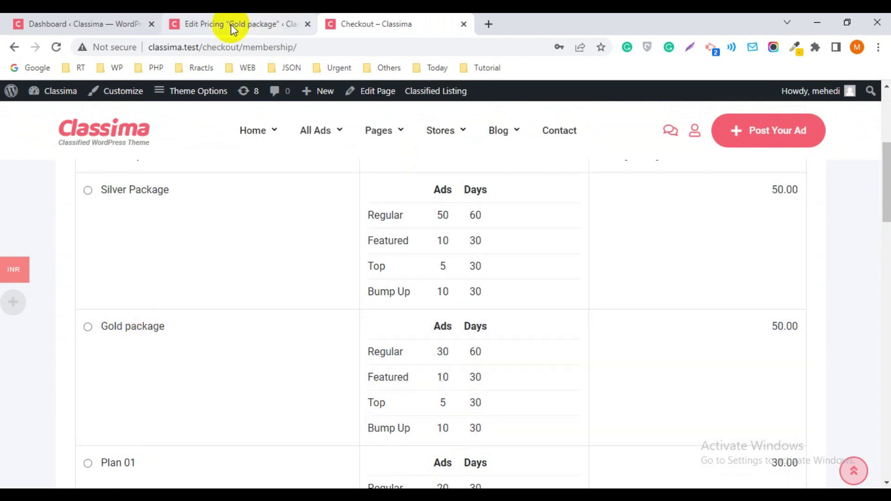
Open the Classified Listing Pricing list in a new tab from the Gold package editor
left_click(106, 24)
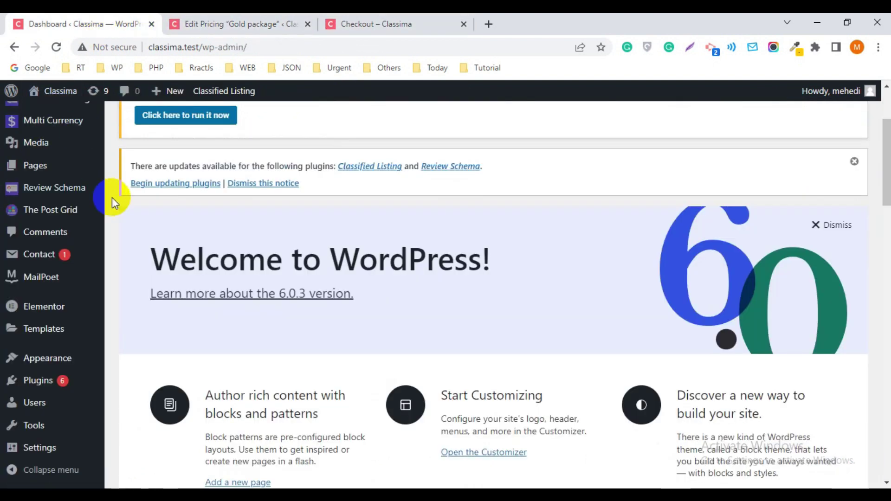
left_click(190, 23)
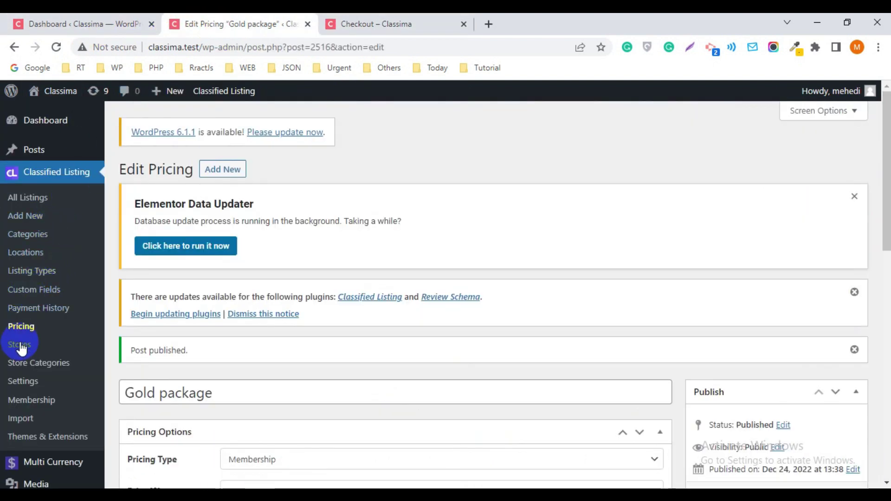
right_click(24, 326)
left_click(57, 335)
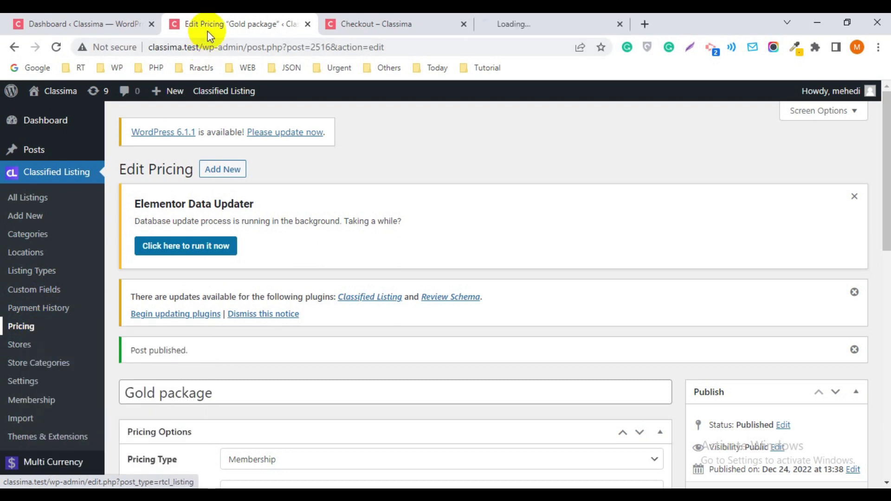
left_click(530, 24)
left_click(391, 24)
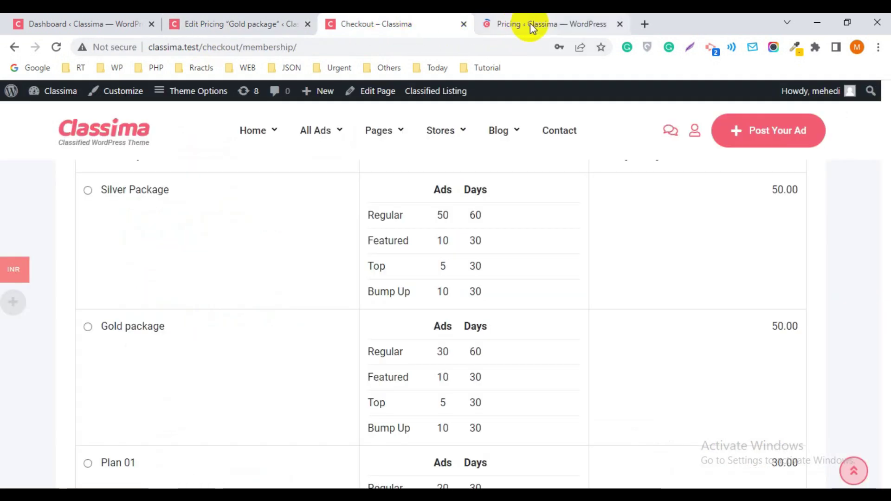
left_click(530, 23)
scroll(302, 277, "down", 5)
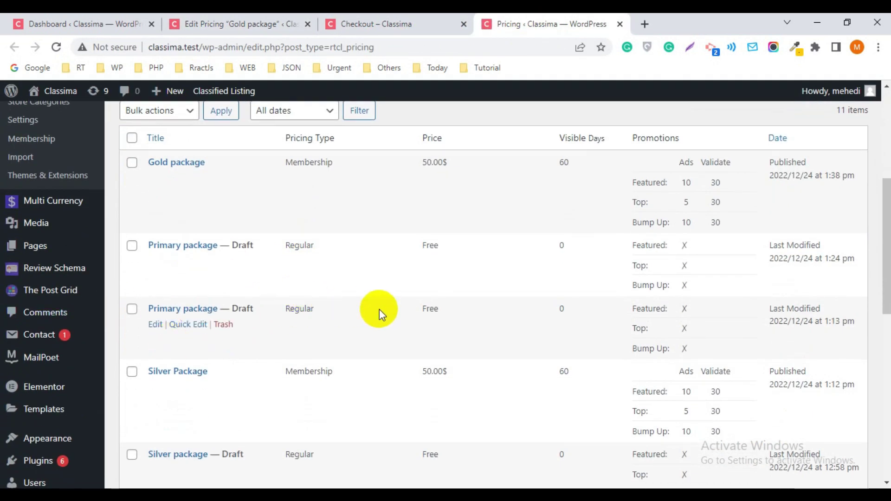
scroll(387, 302, "up", 1)
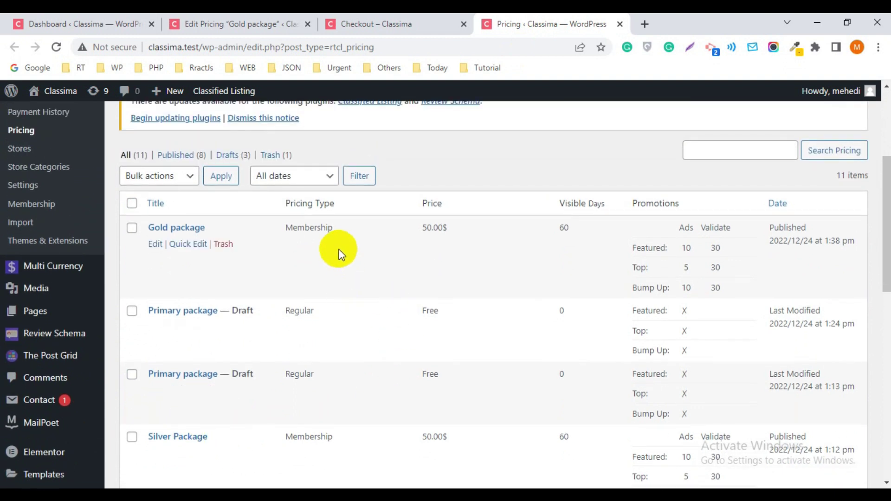
scroll(334, 254, "down", 2)
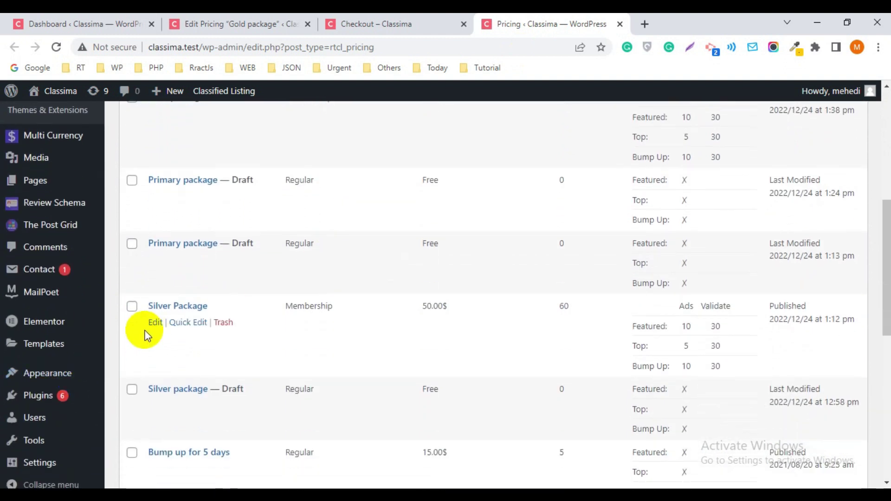
Review the Silver Package editor in a new tab, then close it and the Pricing tab
right_click(158, 329)
left_click(194, 336)
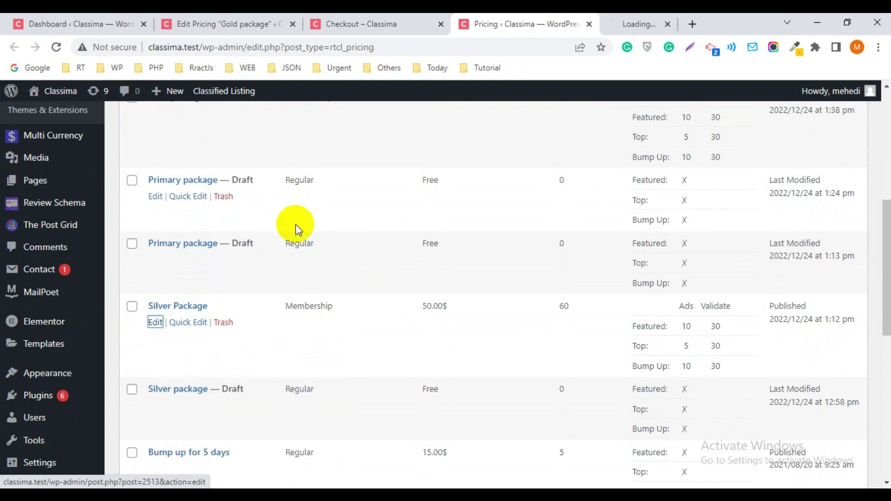
left_click(630, 20)
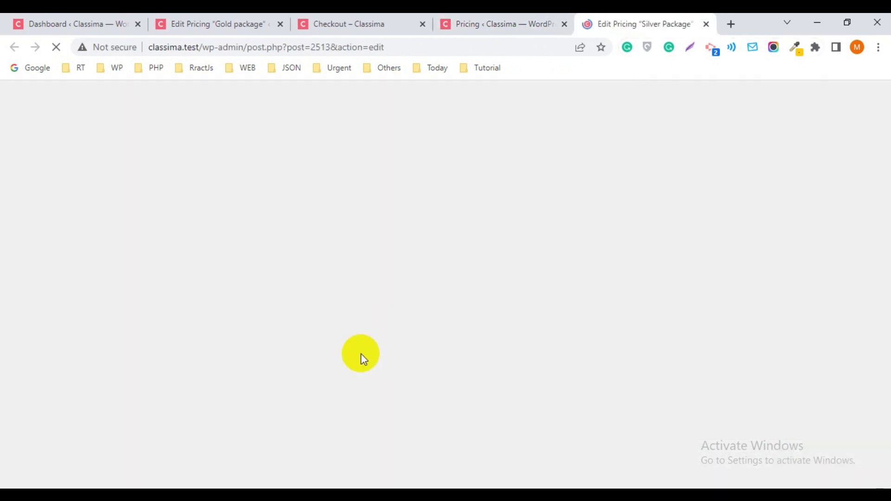
scroll(401, 258, "down", 1)
scroll(401, 257, "down", 3)
scroll(464, 186, "up", 2)
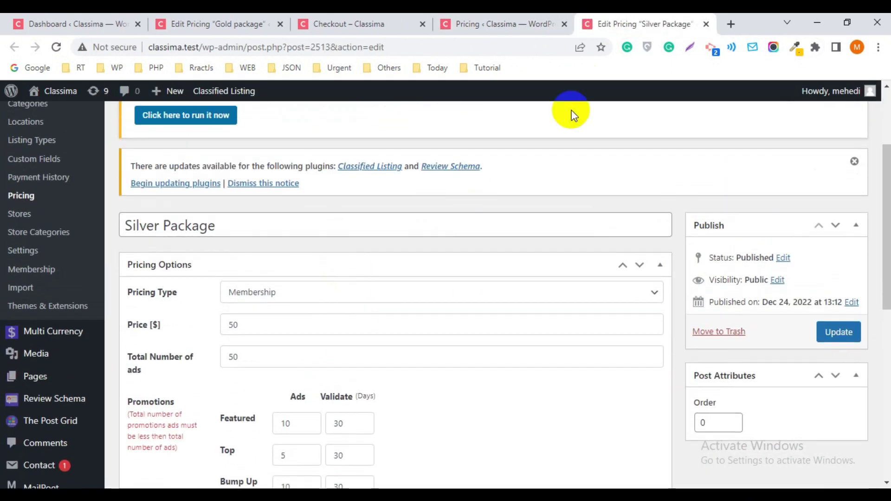
left_click(697, 27)
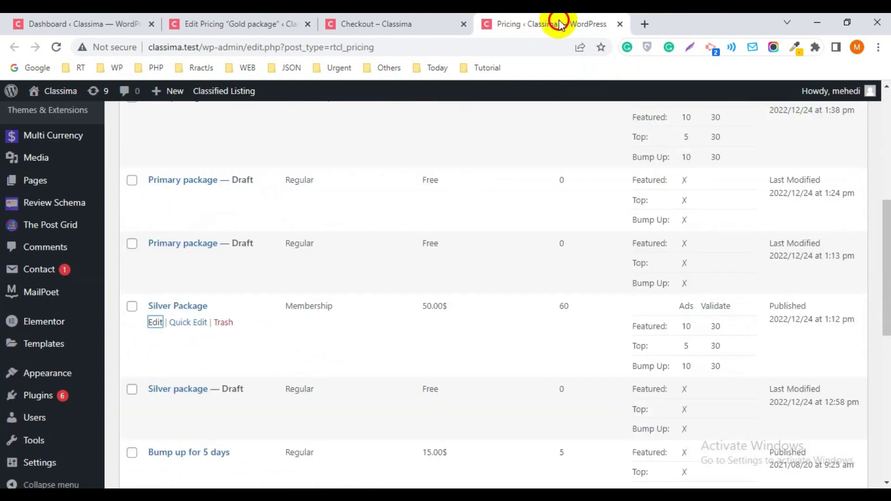
left_click(620, 26)
left_click(518, 24)
left_click(89, 24)
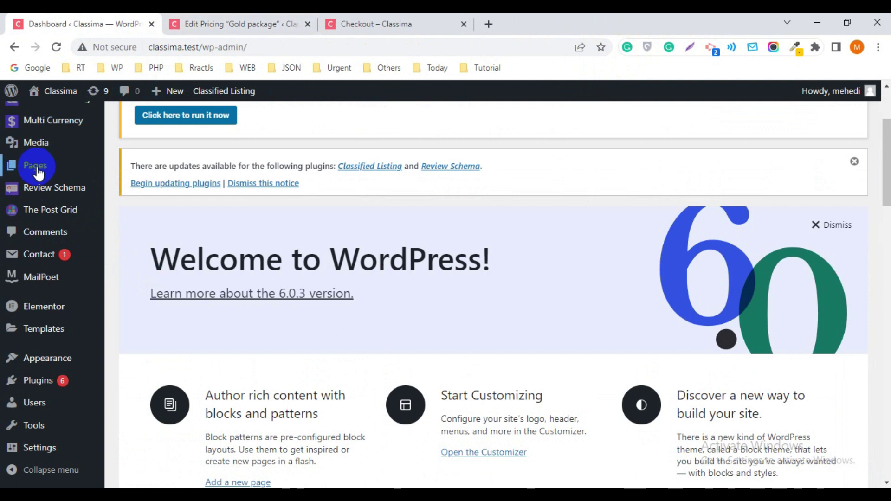
Reopen Pricing in a new tab, close the Gold package editor, and start a new pricing
scroll(40, 175, "up", 1)
mouse_move(83, 166)
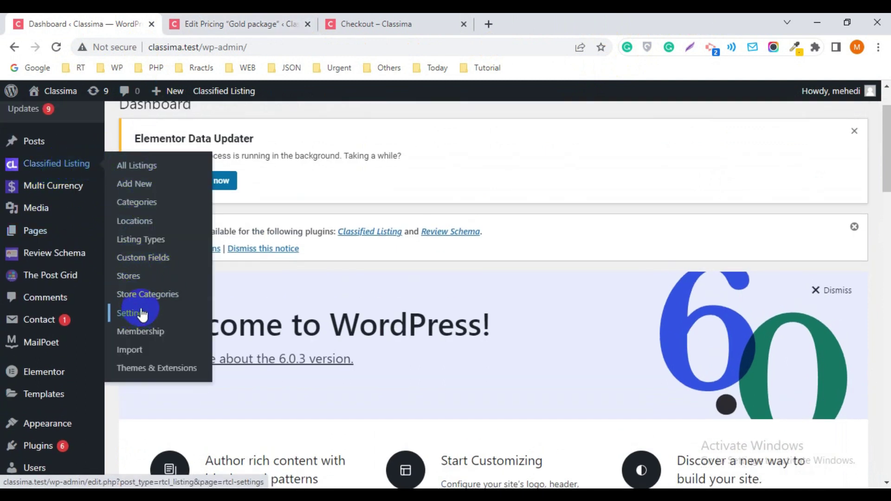
left_click(56, 47)
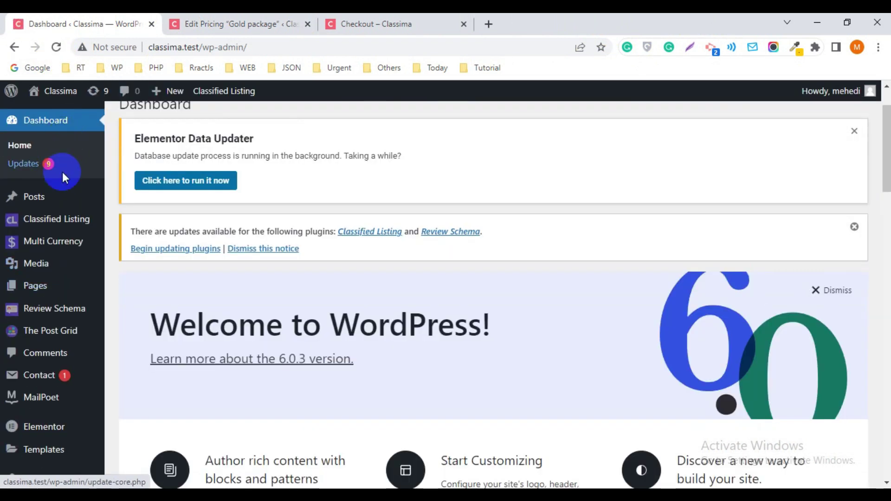
mouse_move(73, 219)
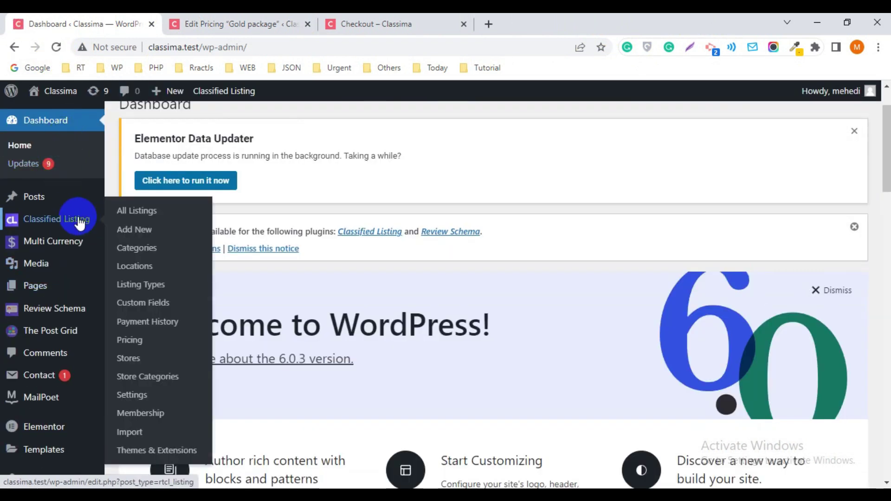
right_click(131, 345)
left_click(176, 351)
left_click(242, 20)
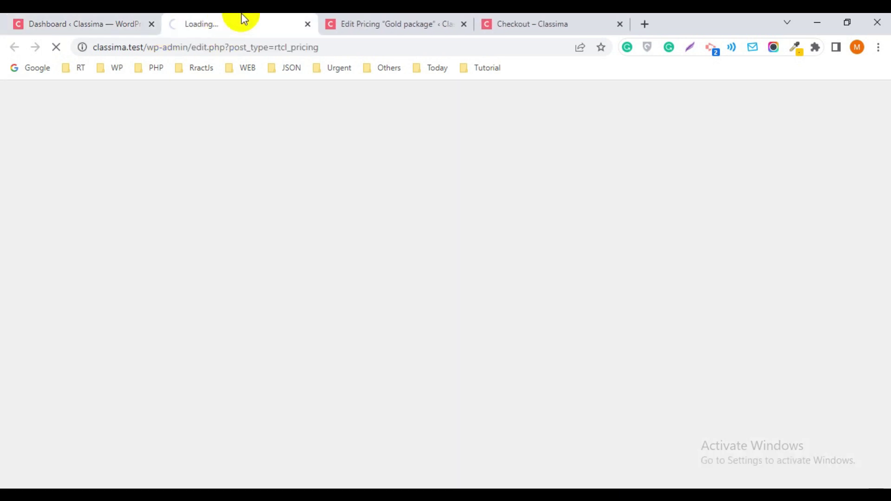
left_click(436, 24)
left_click(464, 23)
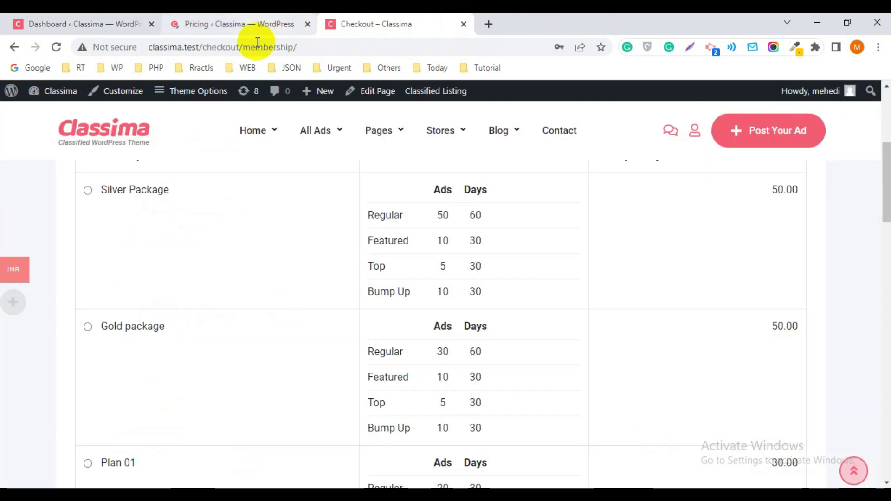
left_click(239, 22)
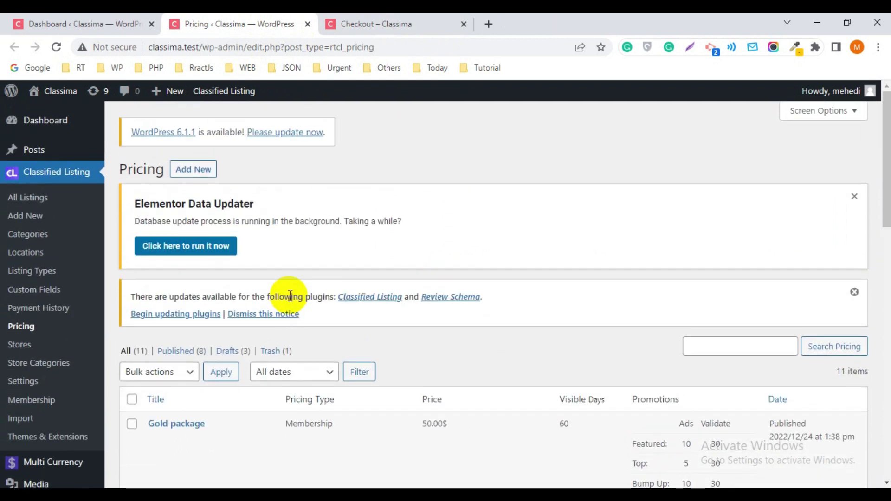
left_click(192, 171)
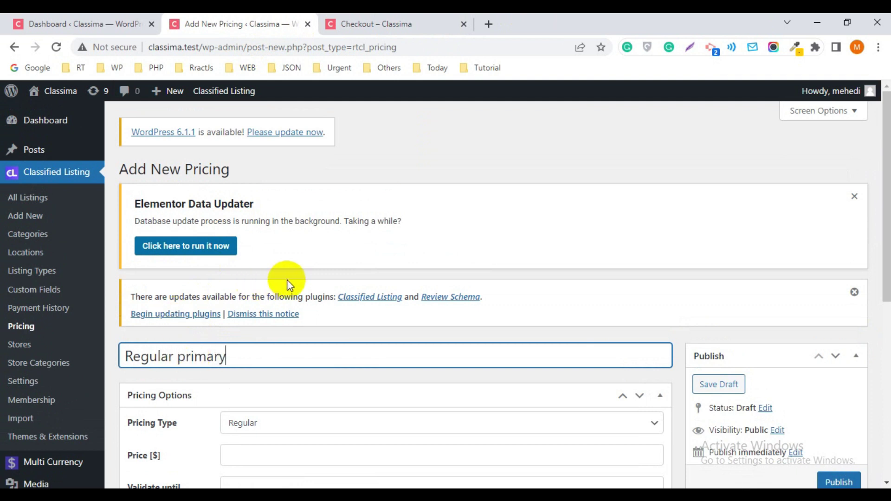
Allow Featured, Top and Bump Up promotions in the Regular primary pricing
scroll(297, 274, "down", 3)
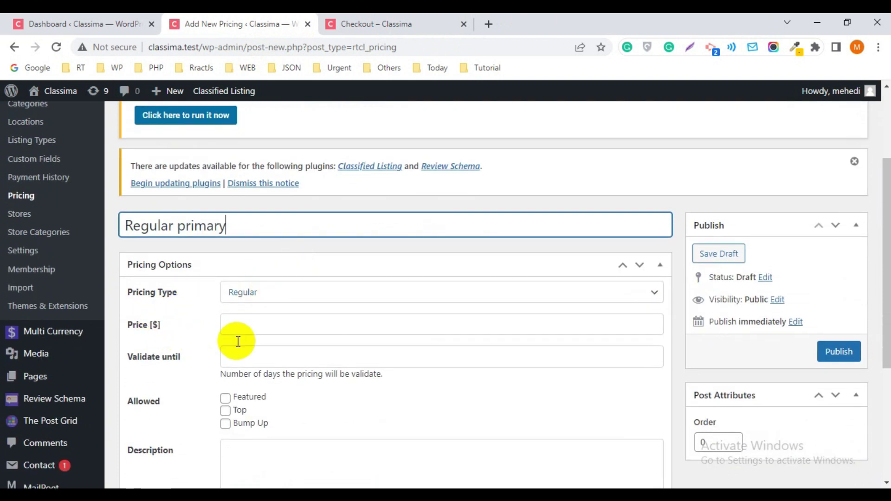
left_click(257, 324)
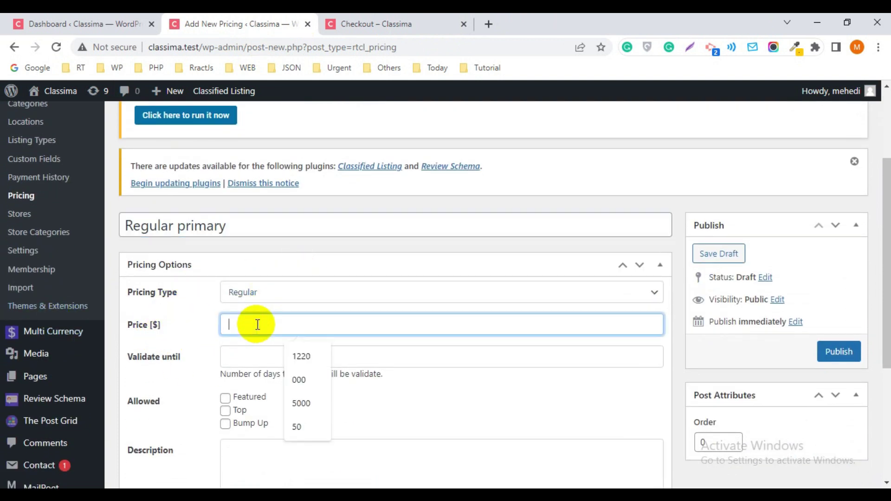
left_click(253, 358)
left_click(157, 339)
scroll(272, 317, "down", 1)
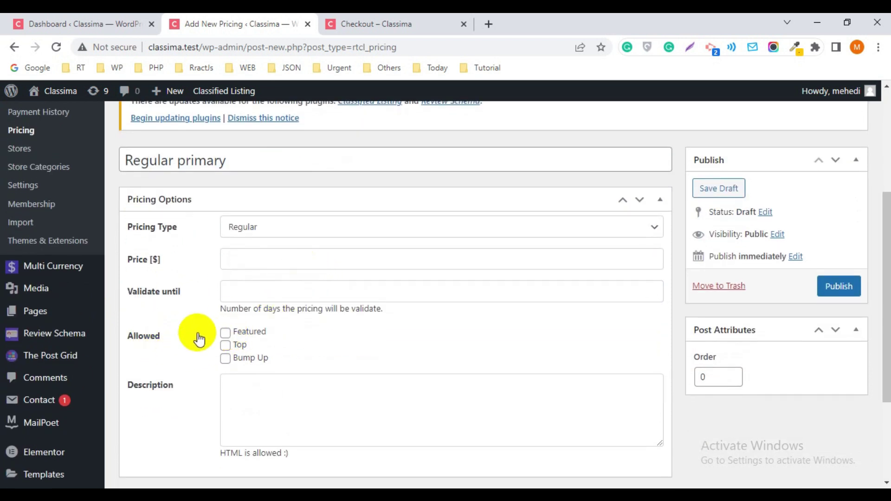
left_click(235, 331)
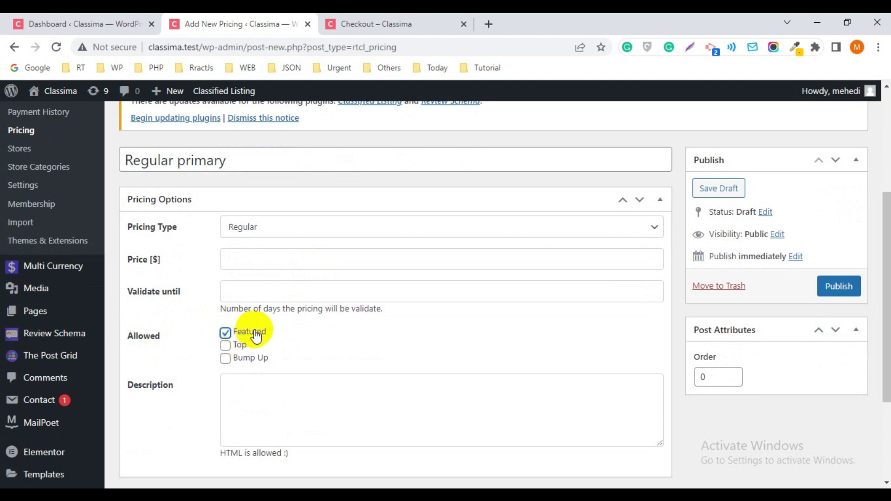
left_click(226, 358)
Enter price 20 with 30 valid days and publish Regular primary
left_click(256, 261)
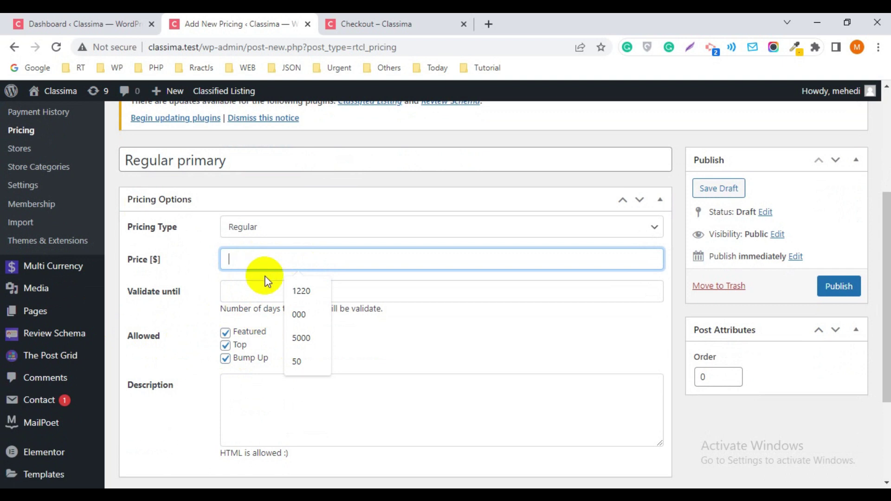
type("20")
left_click(247, 294)
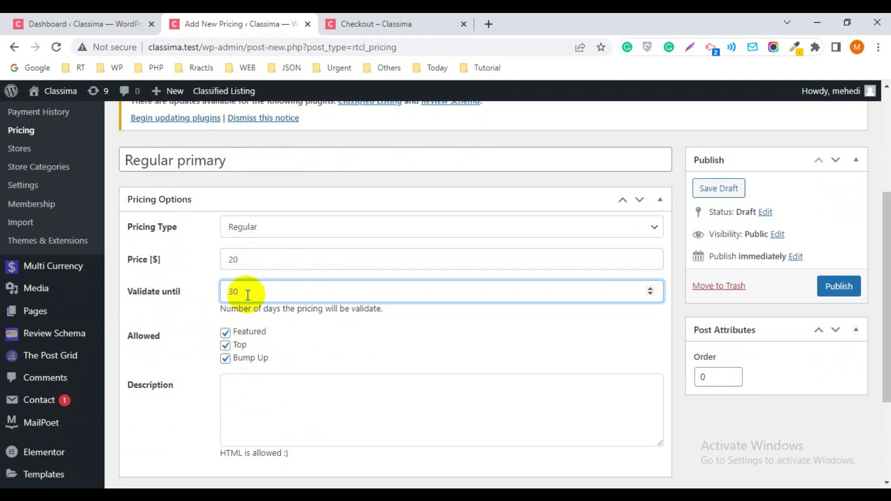
left_click(832, 300)
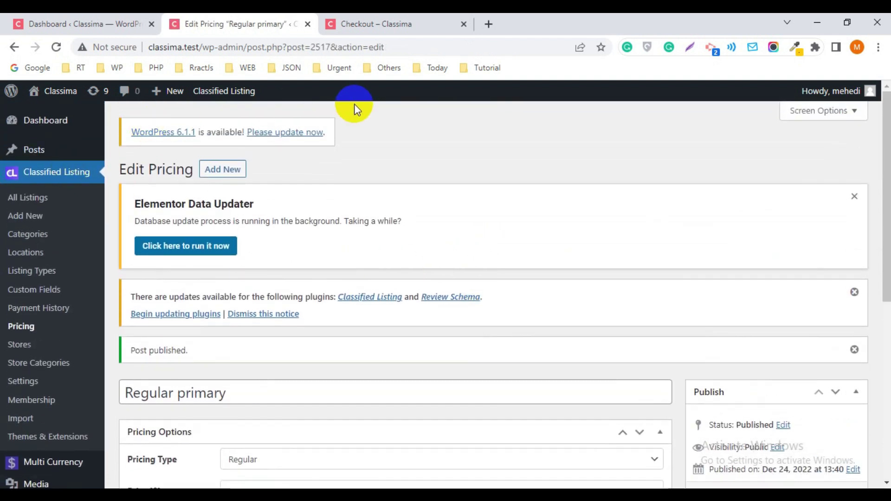
Go to My Account > My Listings on the Classima front-end site
left_click(381, 21)
left_click(258, 20)
left_click(393, 19)
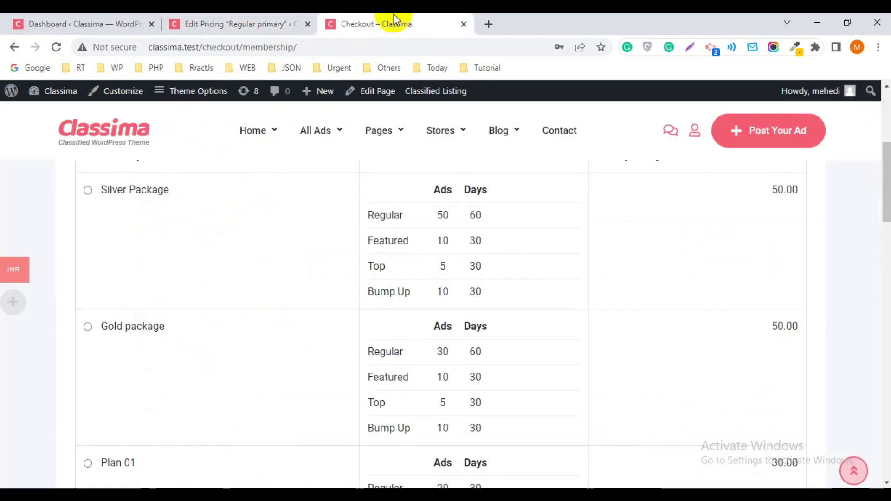
left_click(694, 133)
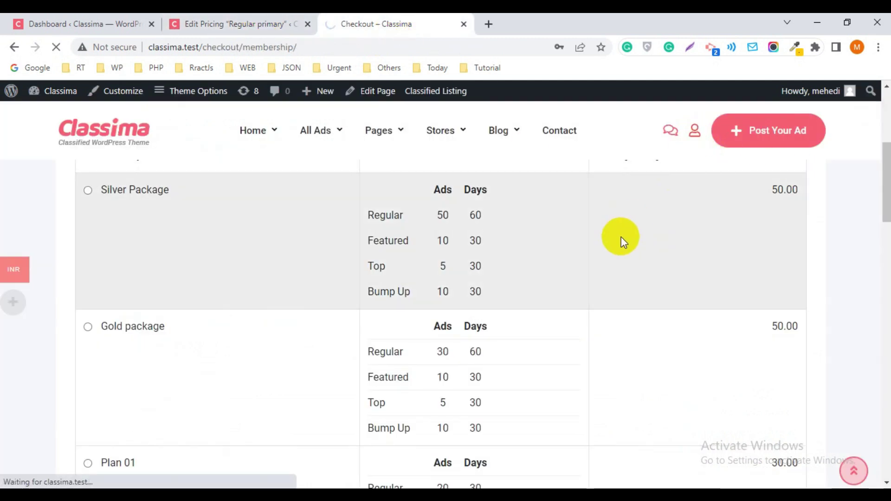
scroll(620, 239, "down", 1)
scroll(613, 243, "down", 2)
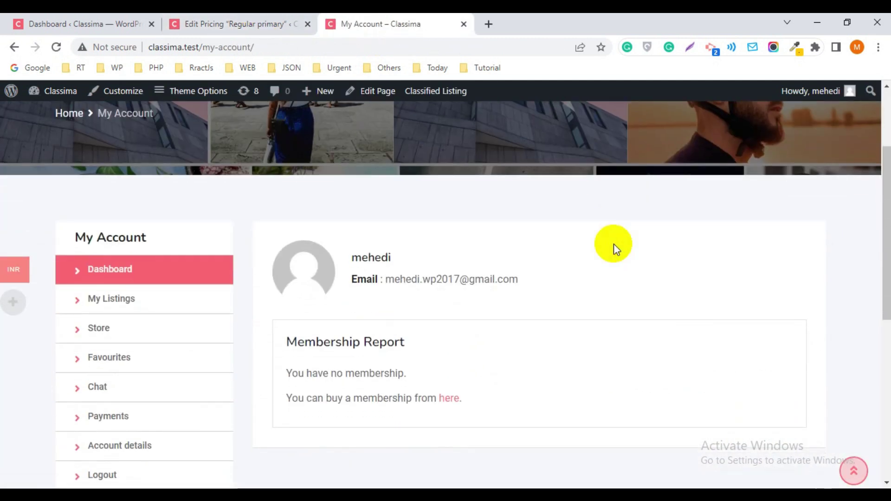
left_click(118, 301)
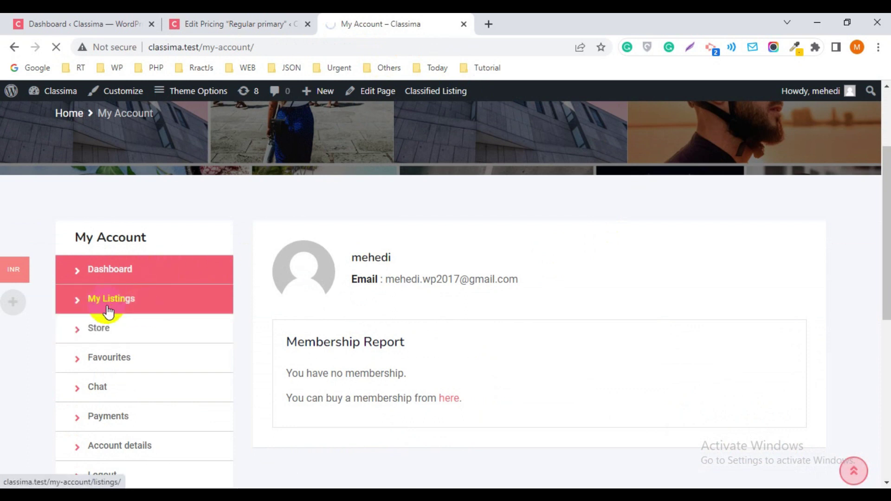
Promote the first Test title listing and pick Regular primary at 20.00 for 30 days
scroll(517, 241, "down", 3)
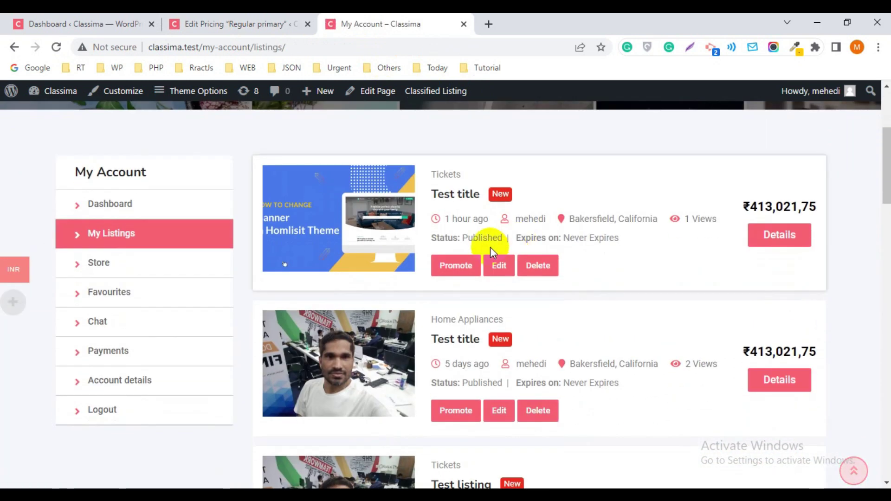
left_click(456, 268)
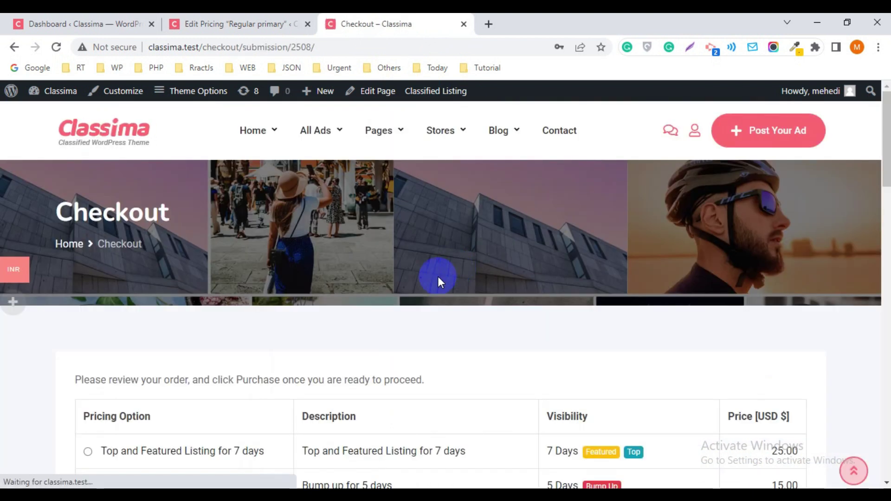
scroll(438, 276, "down", 7)
scroll(404, 288, "up", 2)
scroll(403, 286, "up", 1)
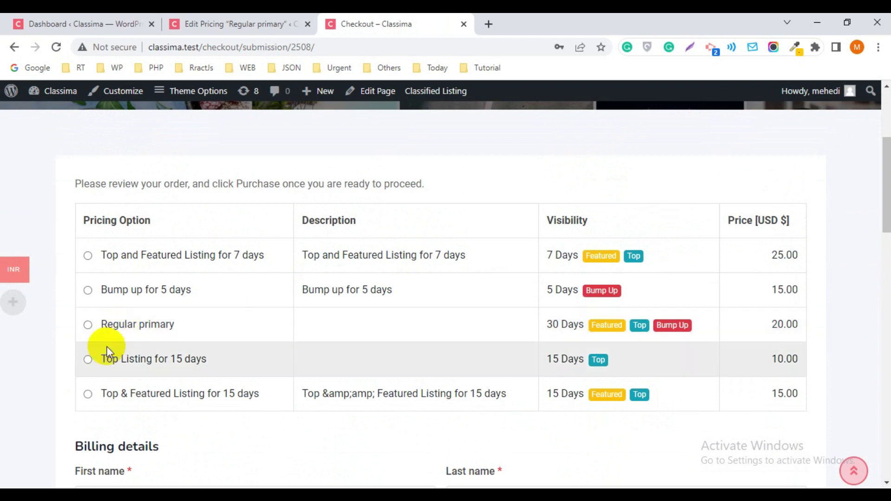
left_click(89, 325)
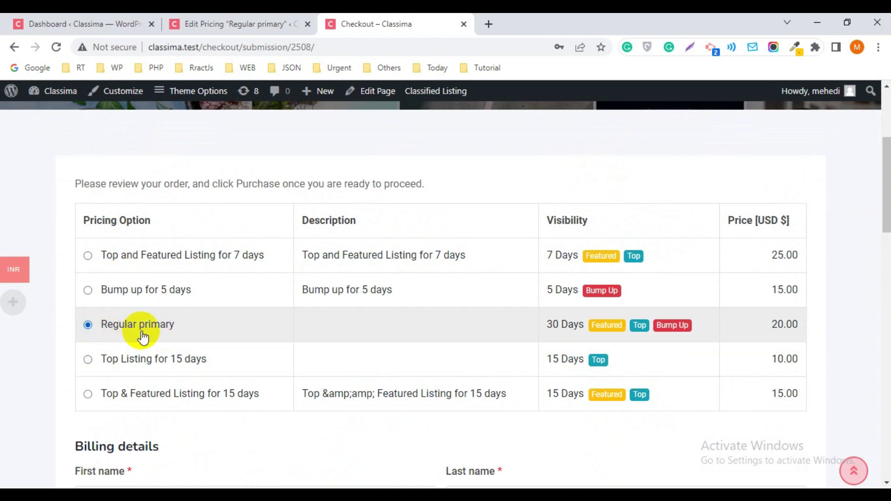